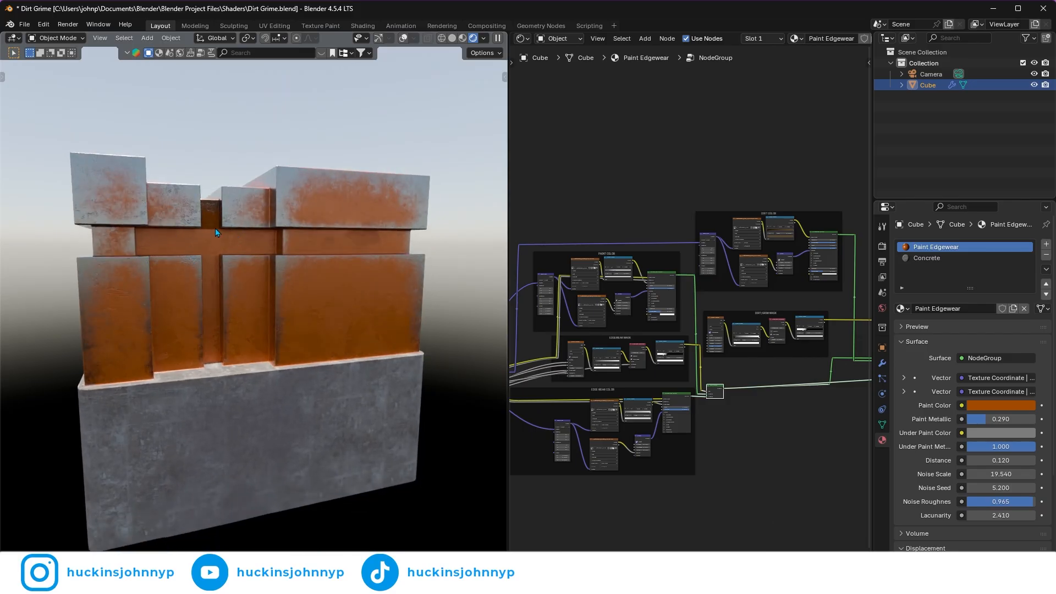
Step: Examine the worn paint on the cube and the paint color, edgewear mask and edge wear color node frames
{"action": "scroll", "coordinate": [225, 240], "scroll_direction": "up", "scroll_amount": 4}
{"action": "middle_click_drag", "start_coordinate": [212, 245], "coordinate": [191, 235]}
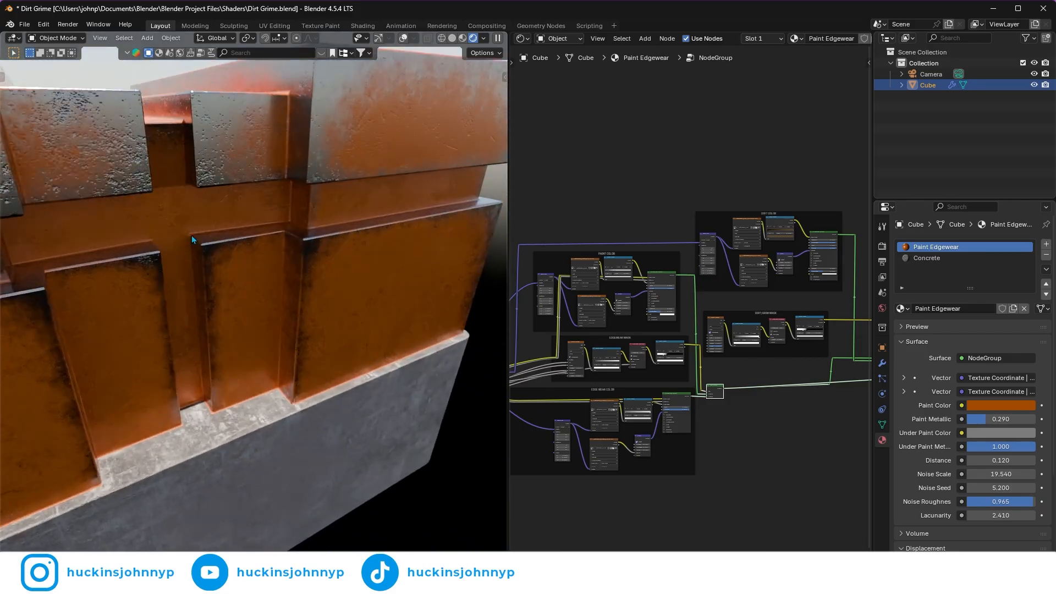
{"action": "middle_click_drag", "start_coordinate": [272, 241], "coordinate": [184, 232]}
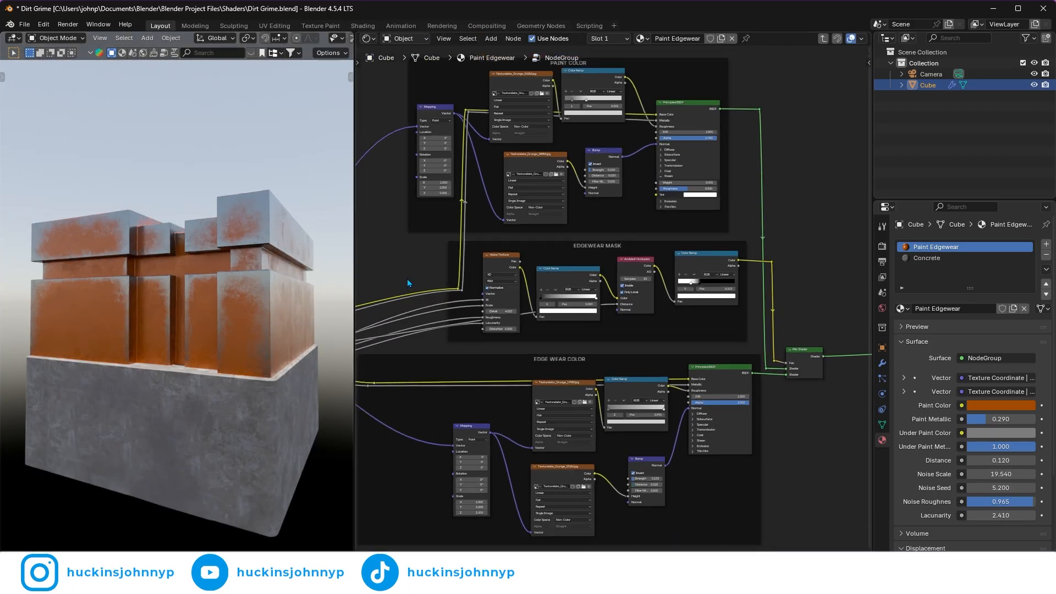
{"action": "scroll", "coordinate": [407, 283], "scroll_direction": "down", "scroll_amount": 1}
{"action": "middle_click_drag", "start_coordinate": [177, 269], "coordinate": [216, 262]}
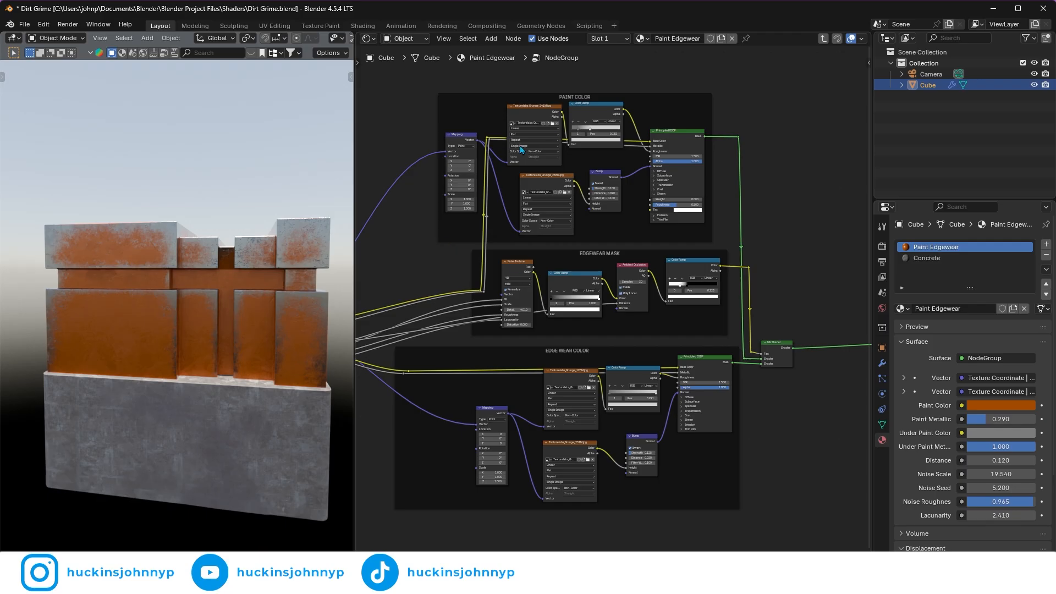
{"action": "scroll", "coordinate": [668, 298], "scroll_direction": "down", "scroll_amount": 3}
{"action": "middle_click_drag", "start_coordinate": [764, 318], "coordinate": [718, 320]}
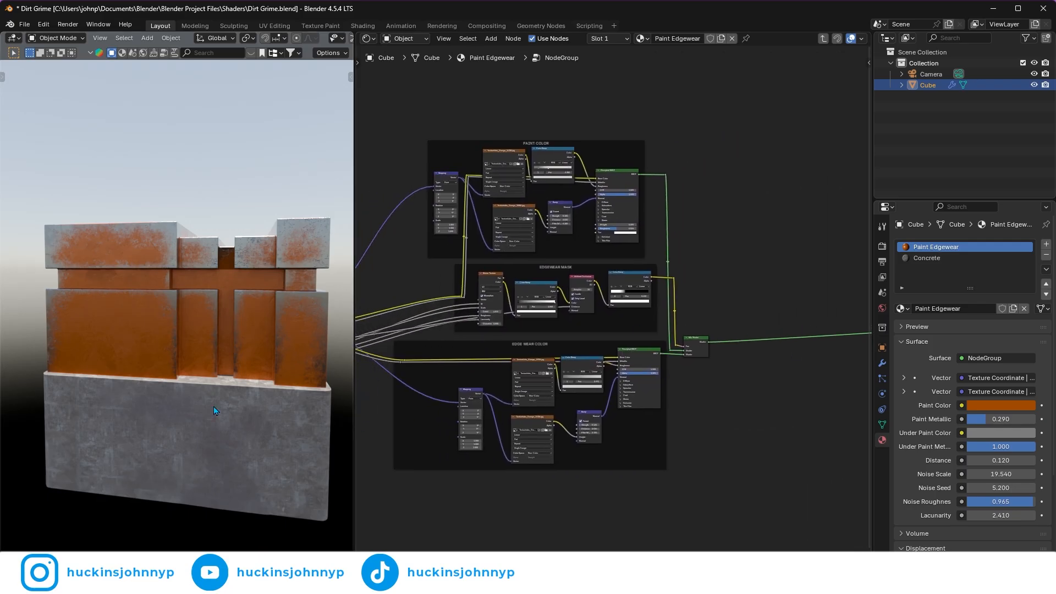
{"action": "scroll", "coordinate": [240, 305], "scroll_direction": "up", "scroll_amount": 2}
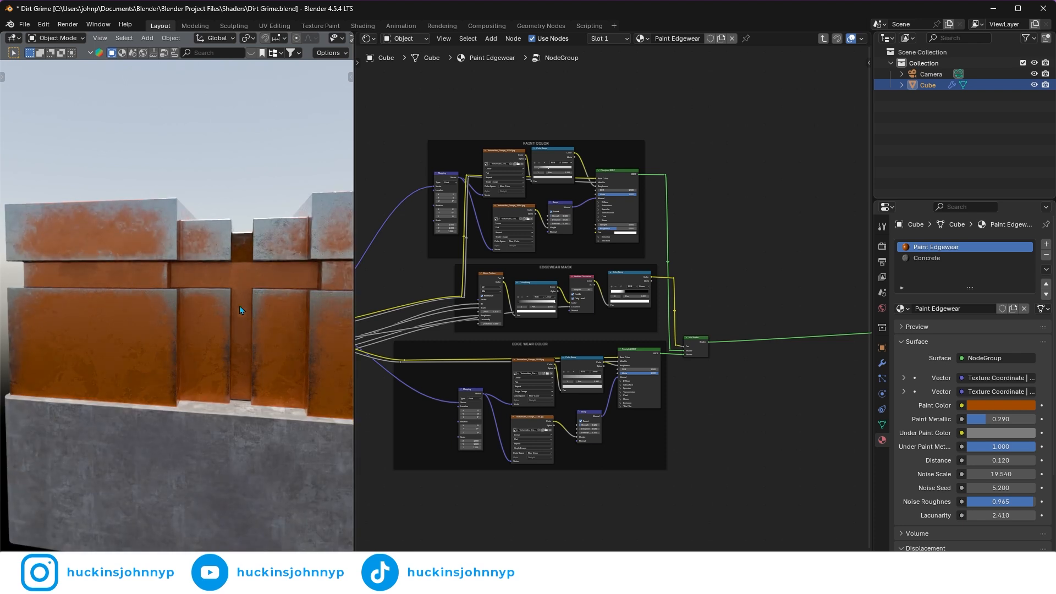
Step: Duplicate the Mix Shader node inside the Paint Edgewear group and place the copy further along, above the output link
{"action": "middle_click_drag", "start_coordinate": [789, 414], "coordinate": [651, 391]}
{"action": "left_click", "coordinate": [559, 324]}
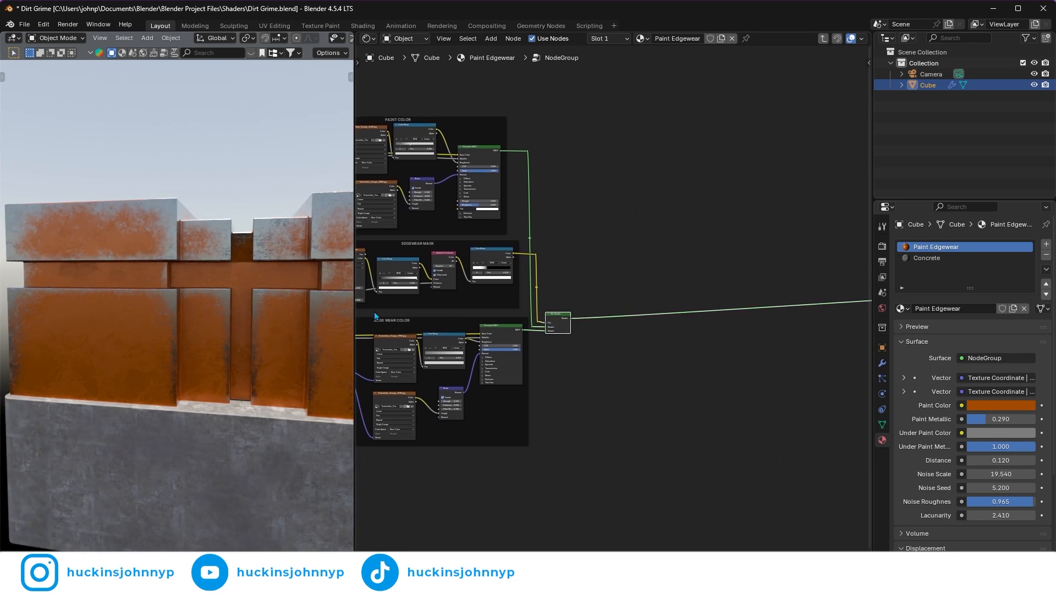
{"action": "middle_click_drag", "start_coordinate": [552, 325], "coordinate": [487, 313]}
{"action": "scroll", "coordinate": [488, 311], "scroll_direction": "up", "scroll_amount": 9}
{"action": "key", "text": "shift+d"}
{"action": "left_click", "coordinate": [858, 172]}
Step: Duplicate the PAINT COLOR frame with all its nodes and place the copy above the new Mix Shader
{"action": "scroll", "coordinate": [780, 295], "scroll_direction": "down", "scroll_amount": 7}
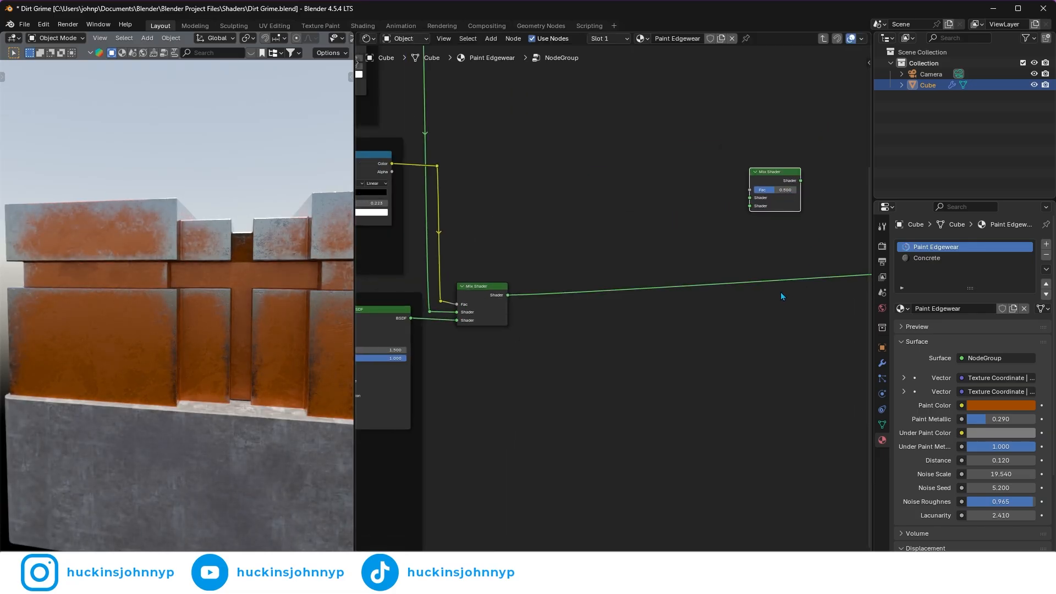
{"action": "middle_click_drag", "start_coordinate": [544, 253], "coordinate": [594, 238]}
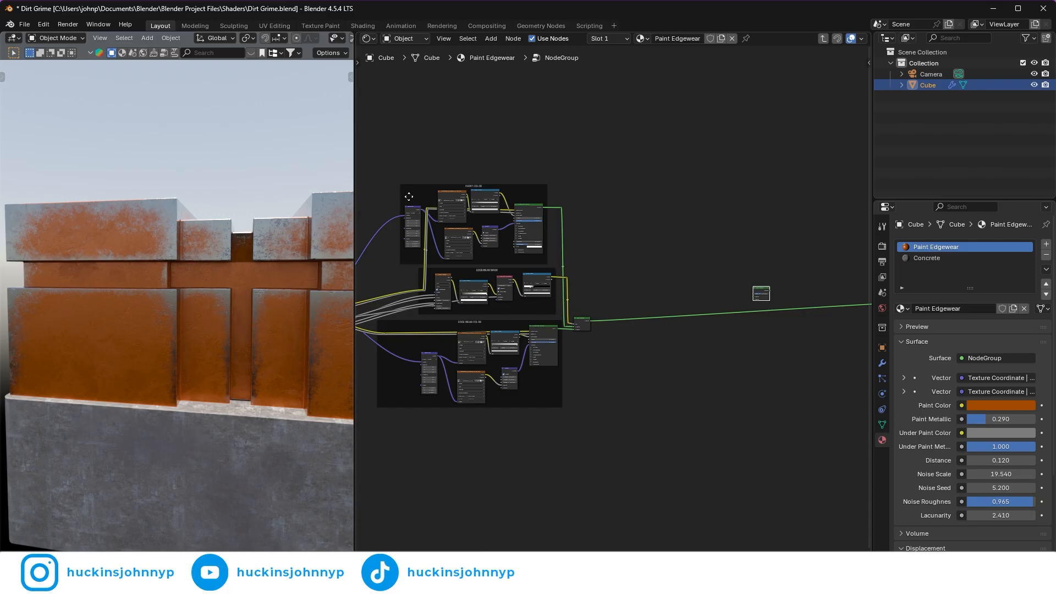
{"action": "left_click", "coordinate": [414, 188]}
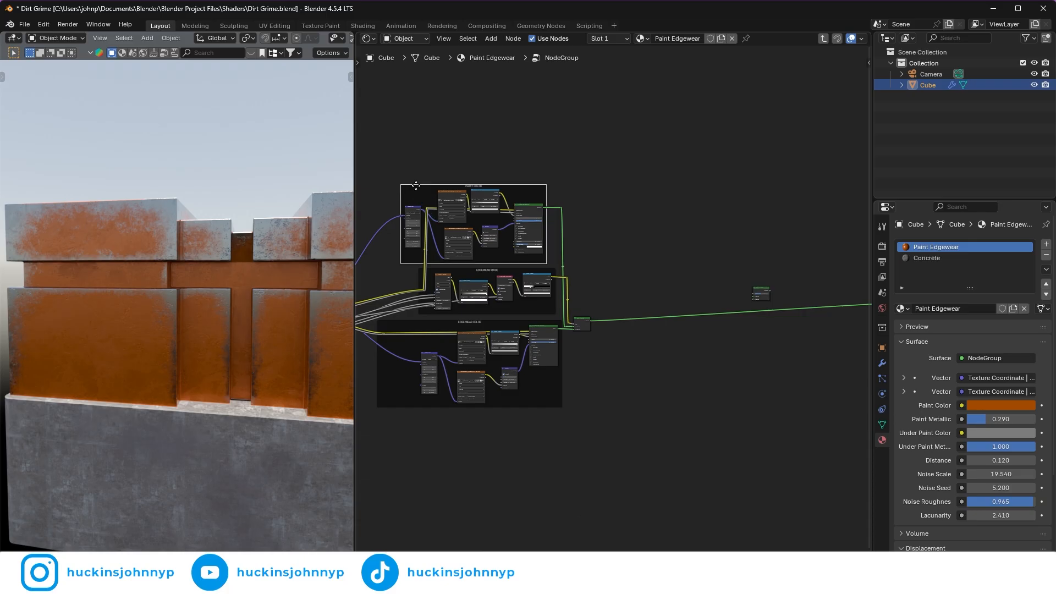
{"action": "left_click_drag", "start_coordinate": [381, 159], "coordinate": [547, 258]}
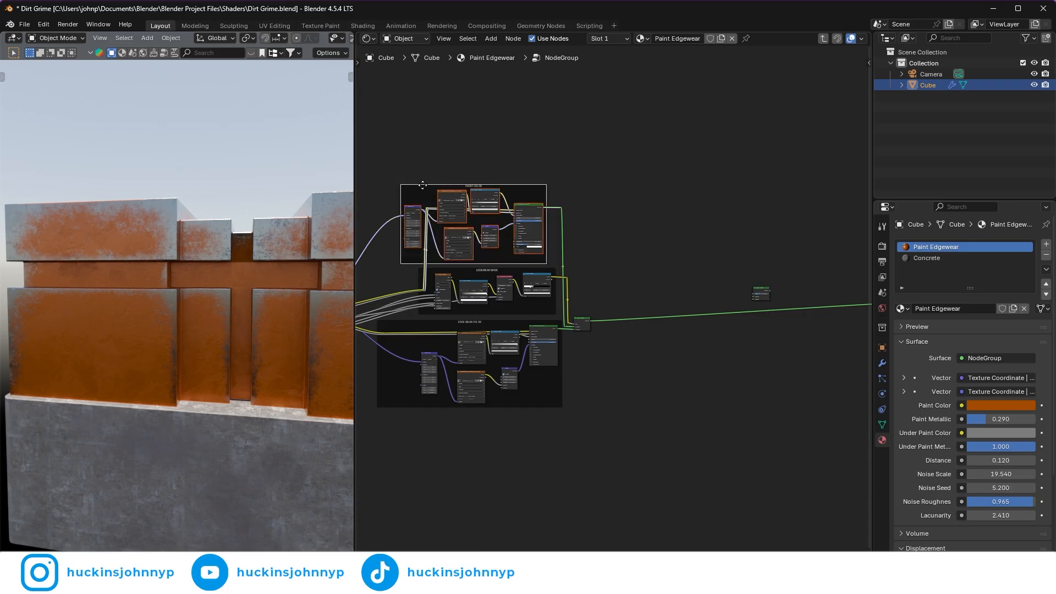
{"action": "key", "text": "shift+d"}
{"action": "left_click", "coordinate": [653, 155]}
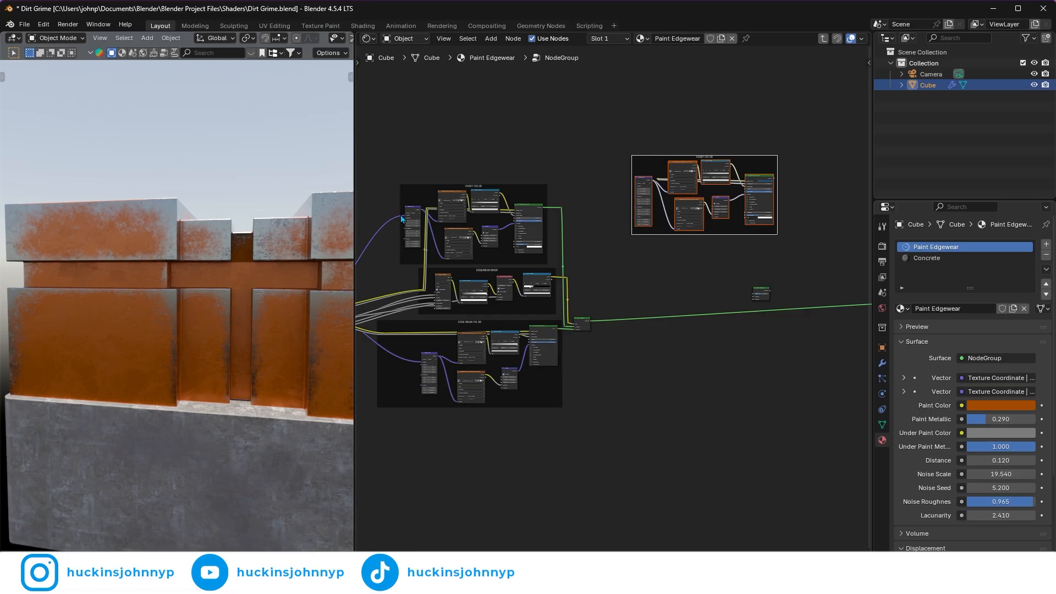
Step: Connect the group input's first vector output to the Mapping node in the duplicated PAINT COLOR frame
{"action": "middle_click_drag", "start_coordinate": [401, 219], "coordinate": [503, 182]}
{"action": "left_click", "coordinate": [411, 266]}
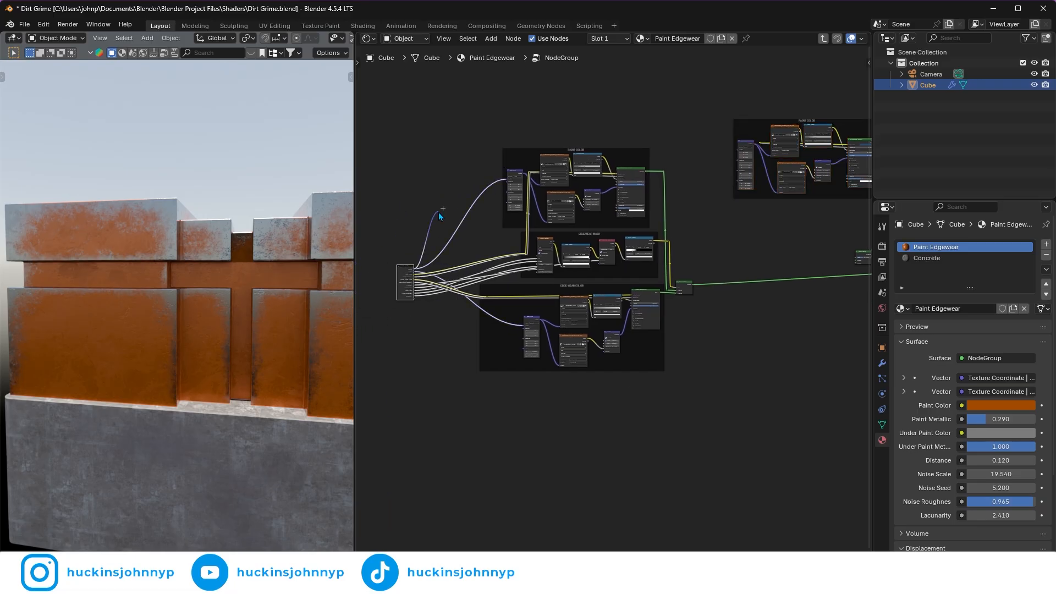
{"action": "mouse_move", "coordinate": [413, 266]}
{"action": "left_mouse_down"}
{"action": "mouse_move", "coordinate": [601, 115]}
{"action": "mouse_move", "coordinate": [735, 153]}
{"action": "left_mouse_up"}
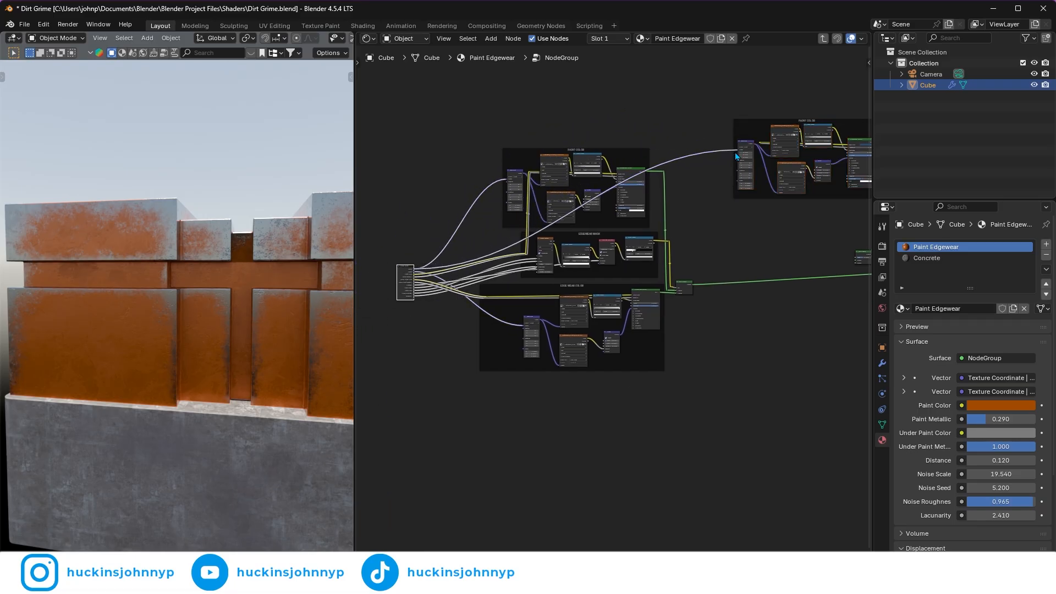
Step: In the duplicated frame, delete the leftover reroute nodes and move the Principled BSDF's Roughness link to Base Color
{"action": "key", "text": "KP_Decimal"}
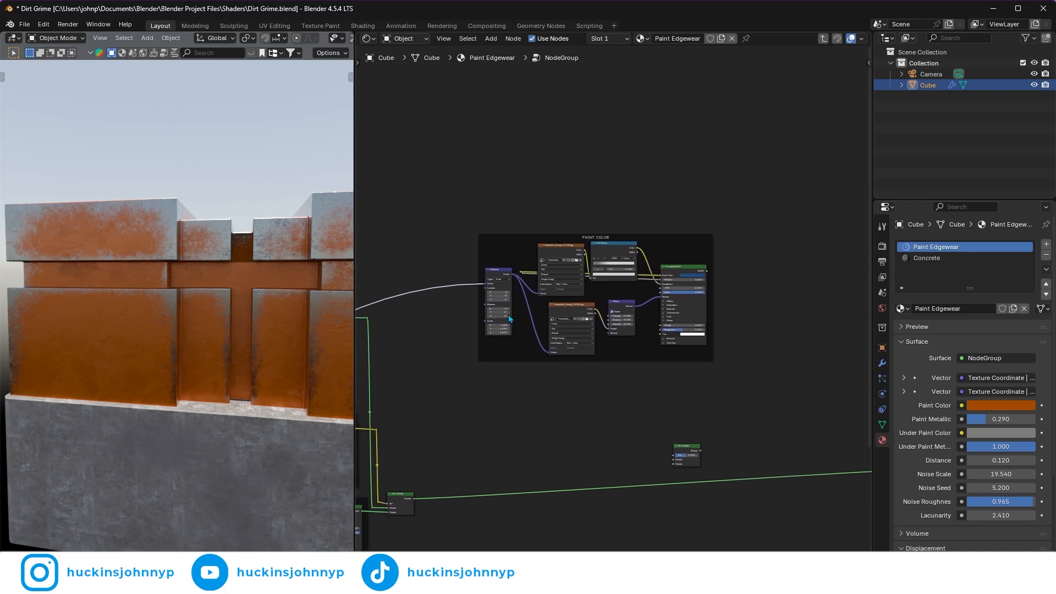
{"action": "scroll", "coordinate": [525, 279], "scroll_direction": "up", "scroll_amount": 6}
{"action": "middle_click_drag", "start_coordinate": [525, 280], "coordinate": [480, 190]}
{"action": "left_click", "coordinate": [479, 187]}
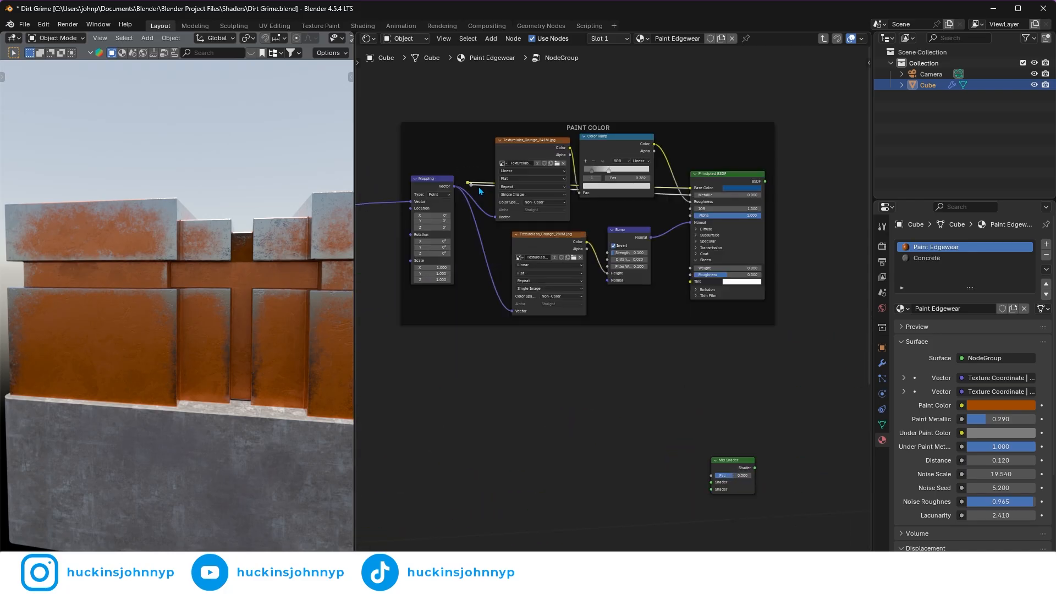
{"action": "key", "text": "x"}
{"action": "left_click_drag", "start_coordinate": [689, 203], "coordinate": [689, 189]}
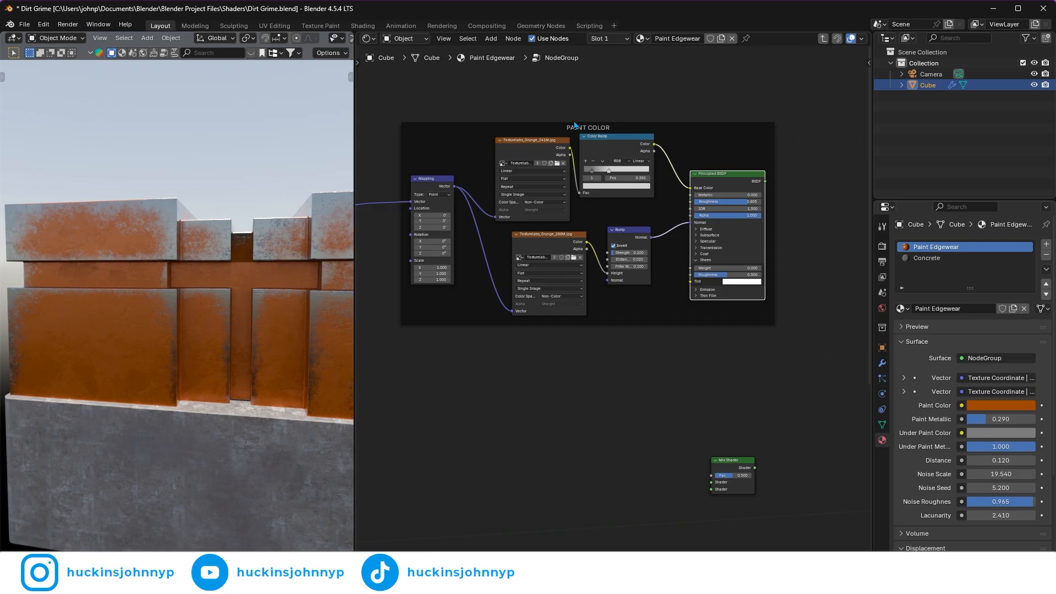
Step: Rename the duplicated PAINT COLOR frame to DIRT
{"action": "left_click", "coordinate": [574, 128]}
{"action": "key", "text": "F2"}
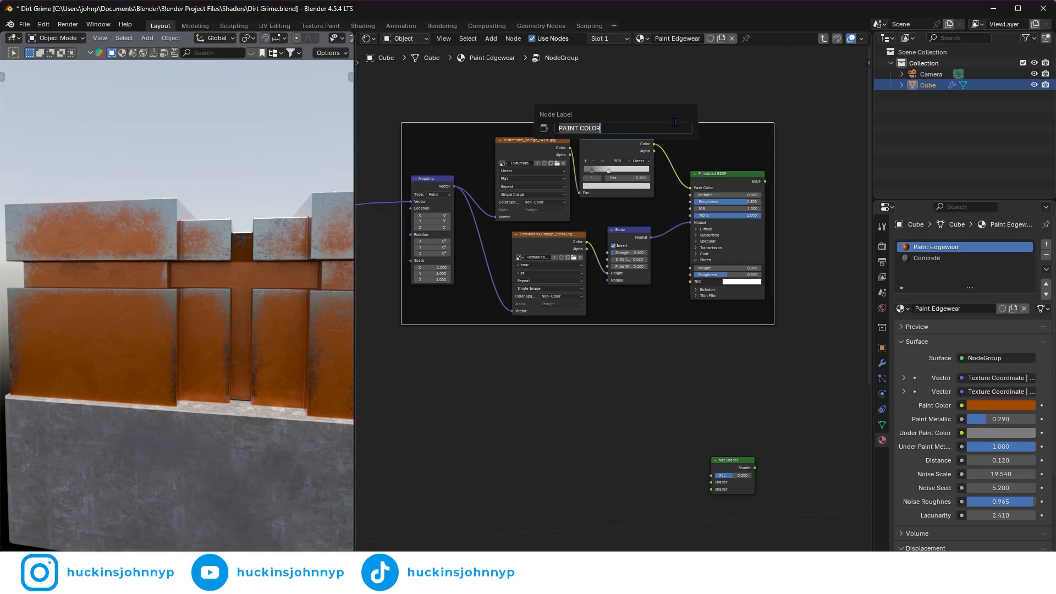
{"action": "key", "text": "ctrl+a"}
{"action": "type", "text": "DIRT"}
{"action": "key", "text": "Return"}
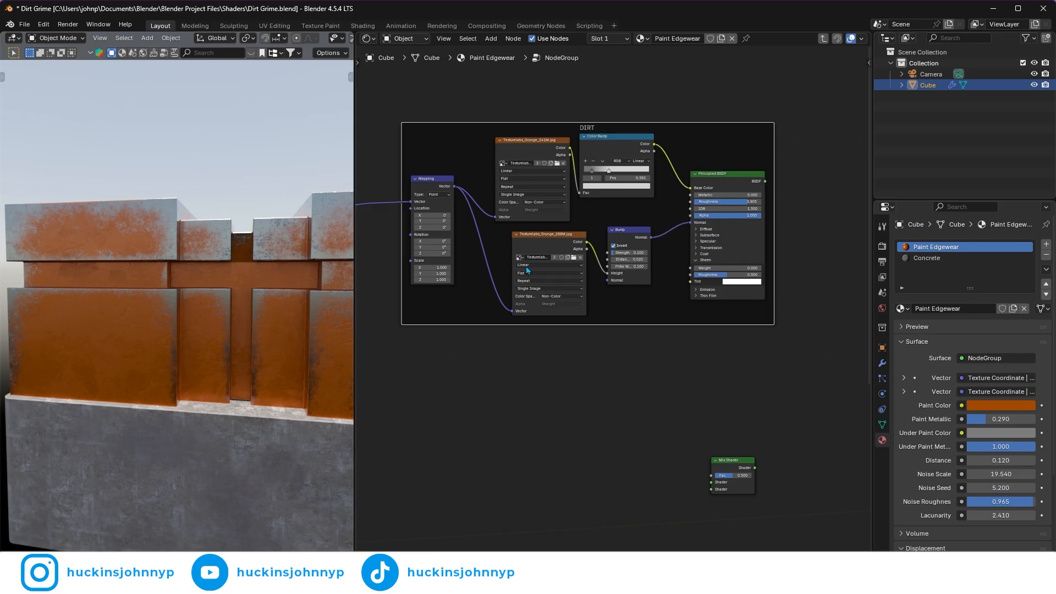
Step: Load Texturelabs_Soil_121L.jpg from the Textures folder into the upper image texture node of the DIRT frame
{"action": "left_click", "coordinate": [557, 163]}
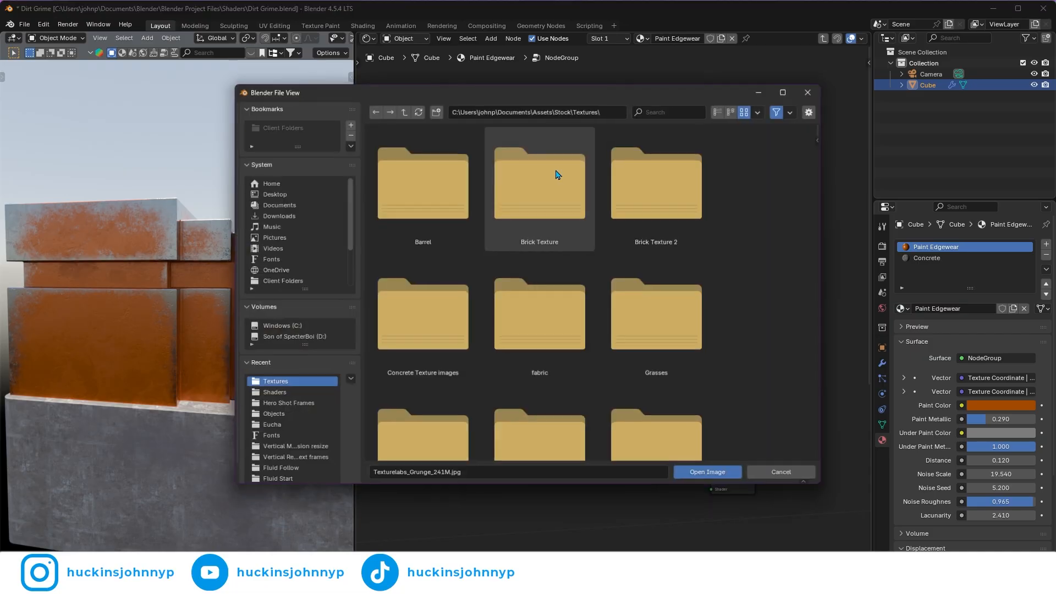
{"action": "scroll", "coordinate": [727, 226], "scroll_direction": "down", "scroll_amount": 15}
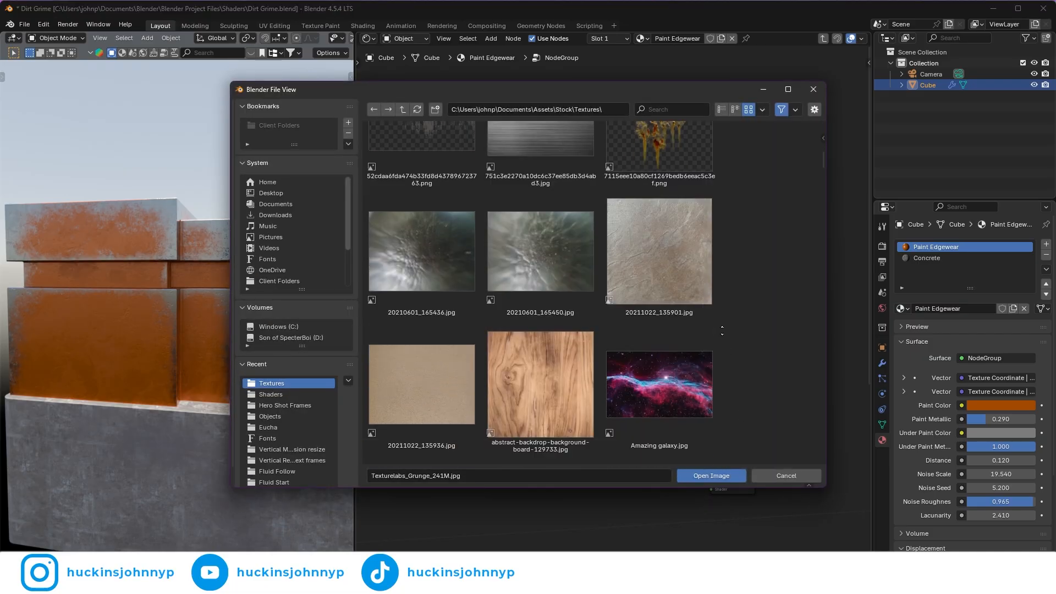
{"action": "scroll", "coordinate": [773, 284], "scroll_direction": "down", "scroll_amount": 20}
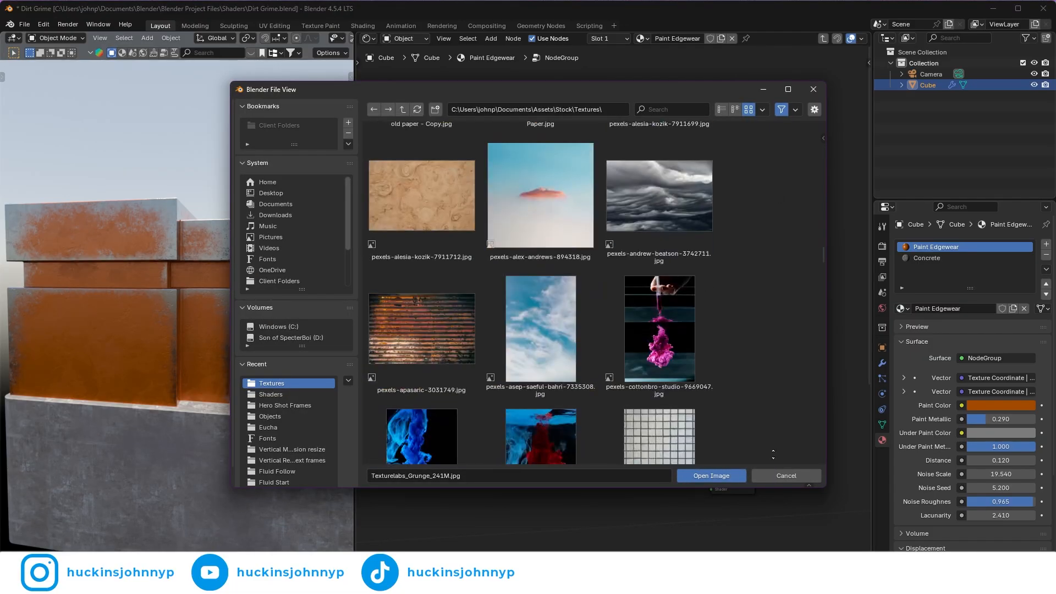
{"action": "scroll", "coordinate": [803, 170], "scroll_direction": "down", "scroll_amount": 20}
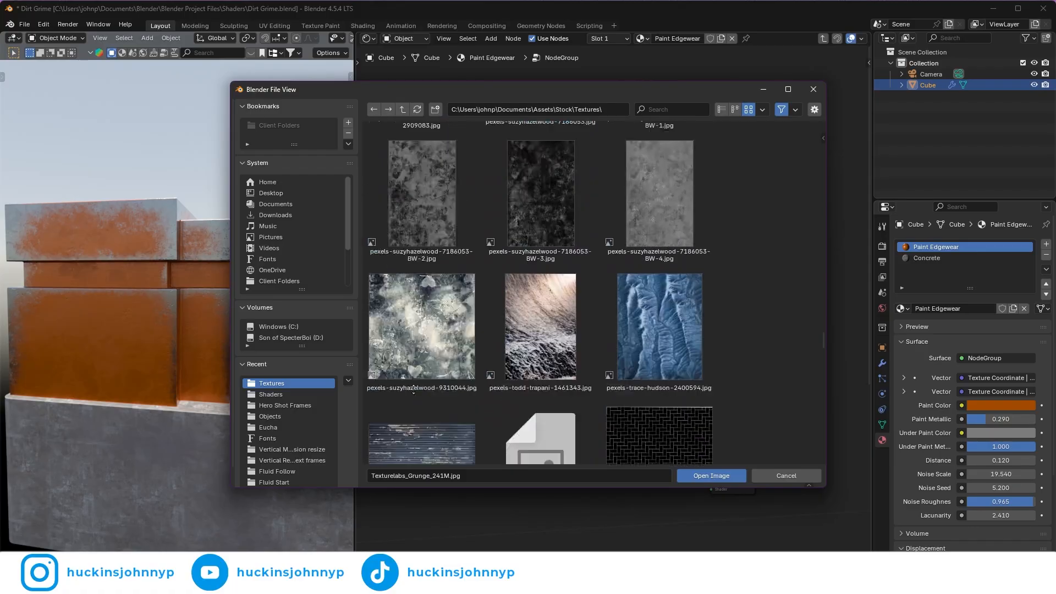
{"action": "left_click", "coordinate": [655, 271]}
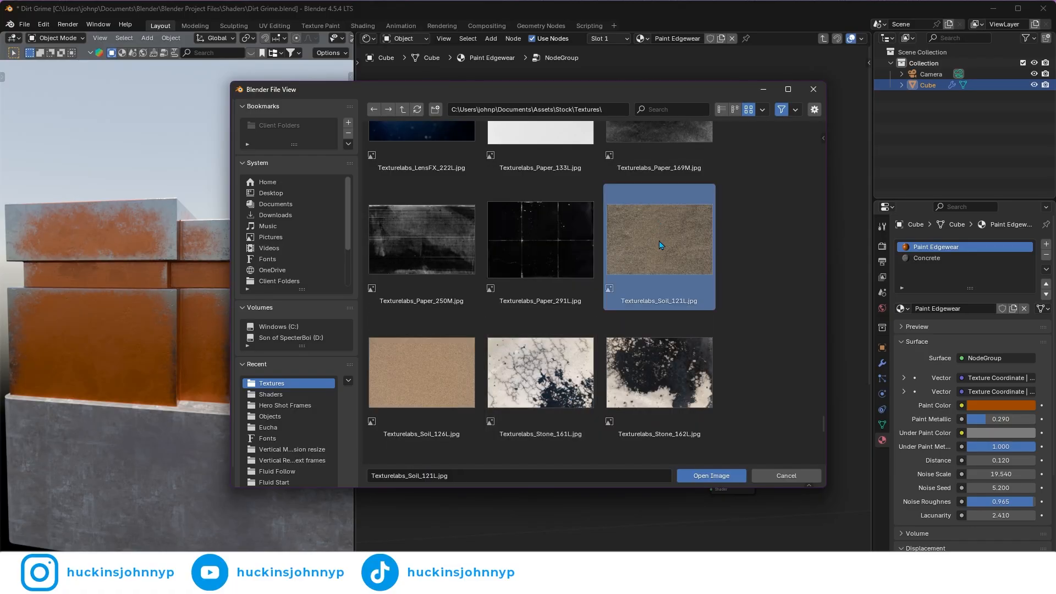
{"action": "left_click", "coordinate": [709, 476]}
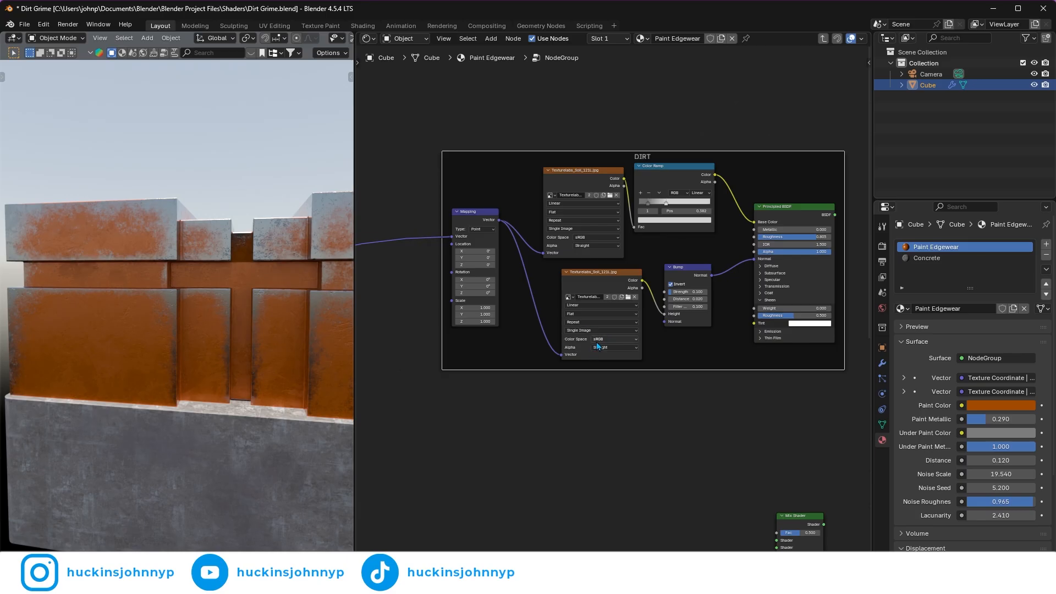
Step: Make the DIRT frame's bump image a single-user copy and set its color space to Non-Color
{"action": "left_click", "coordinate": [606, 297]}
{"action": "left_click", "coordinate": [603, 339]}
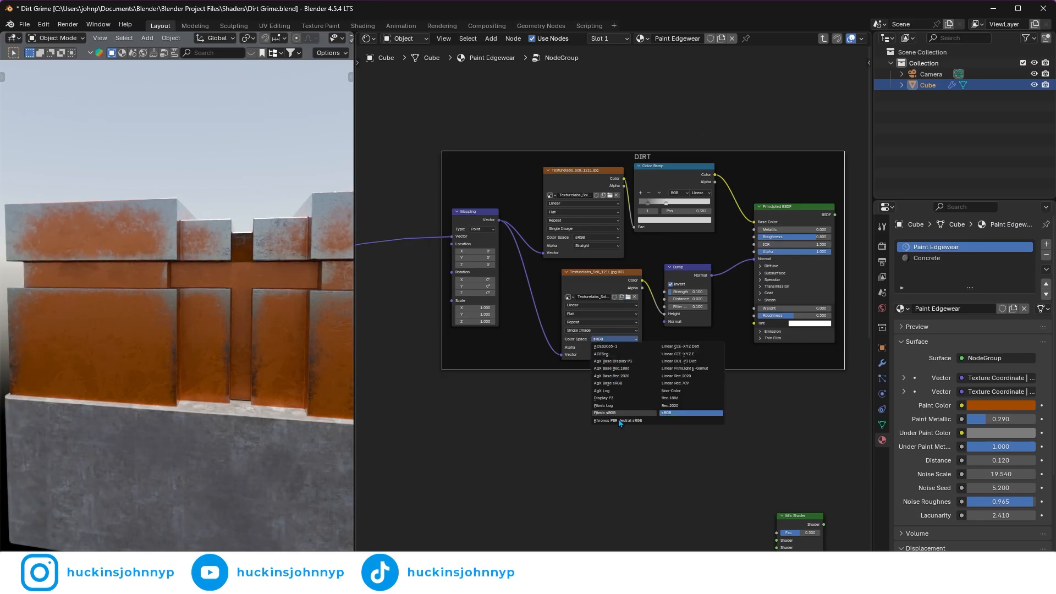
{"action": "left_click", "coordinate": [675, 394]}
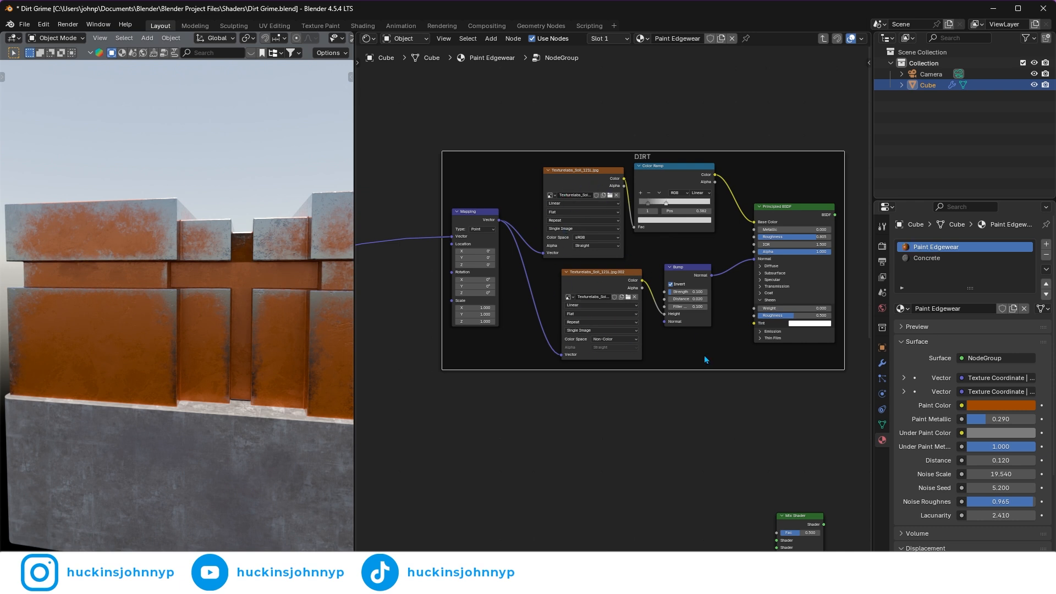
Step: Preview the DIRT frame's Principled BSDF on the cube and inspect the soil texture up close
{"action": "middle_click_drag", "start_coordinate": [672, 360], "coordinate": [648, 371]}
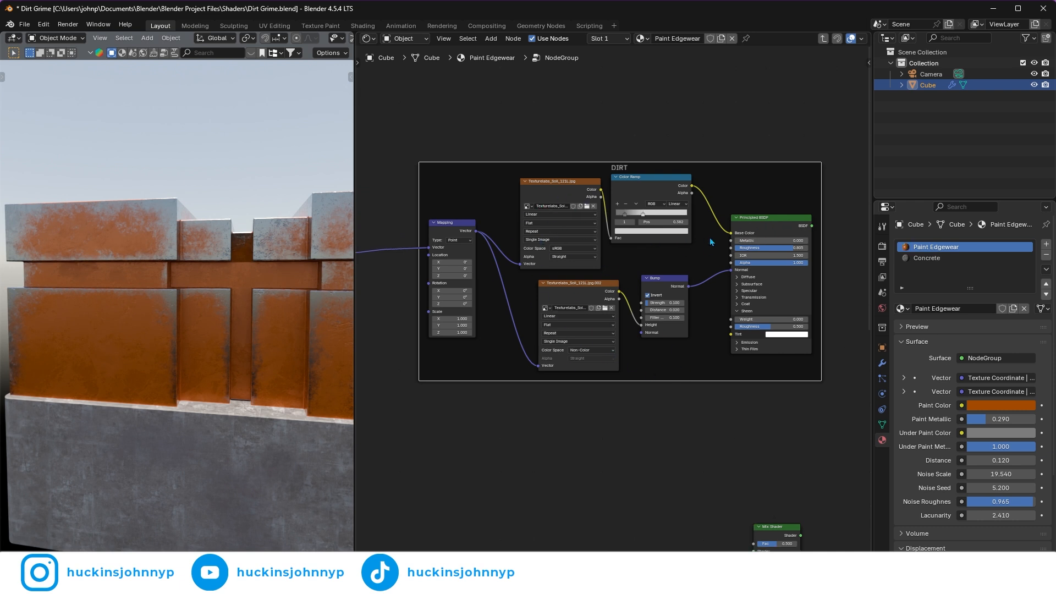
{"action": "left_click", "coordinate": [772, 229], "text": "ctrl+shift"}
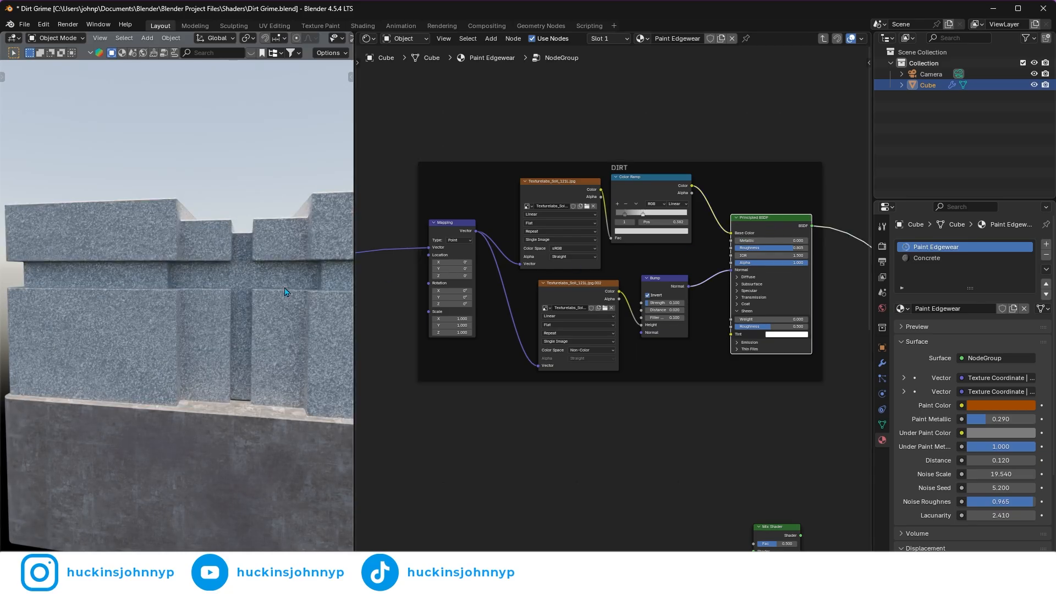
{"action": "mouse_move", "coordinate": [237, 265]}
{"action": "middle_mouse_down"}
{"action": "mouse_move", "coordinate": [252, 323]}
{"action": "mouse_move", "coordinate": [242, 256]}
{"action": "middle_mouse_up"}
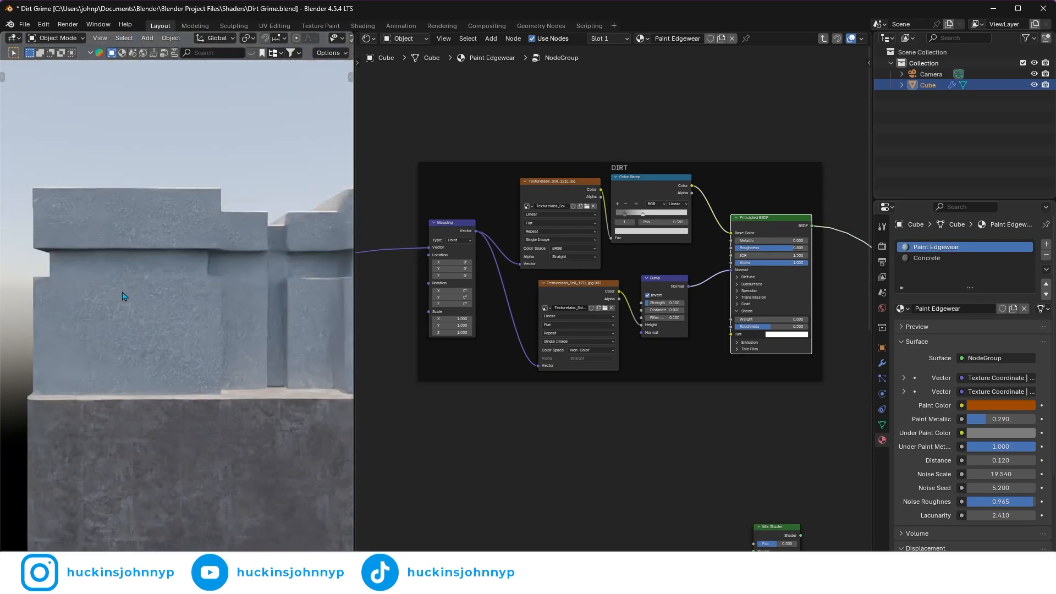
{"action": "scroll", "coordinate": [130, 294], "scroll_direction": "up", "scroll_amount": 4}
{"action": "scroll", "coordinate": [183, 291], "scroll_direction": "up", "scroll_amount": 2}
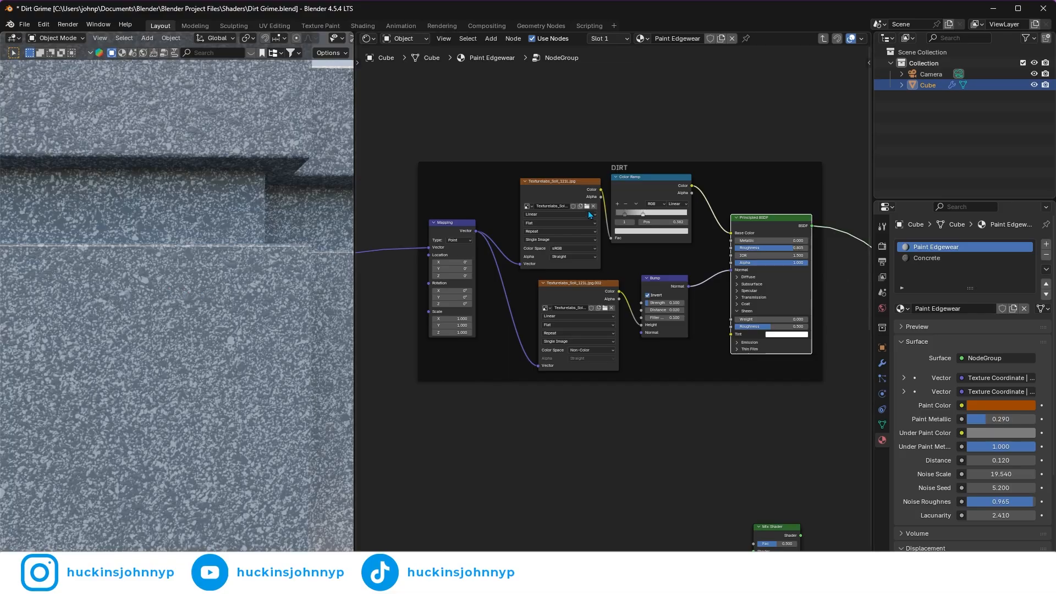
Step: Spread the DIRT Color Ramp's two stops to opposite ends and set the last stop's color to dark brown
{"action": "left_click_drag", "start_coordinate": [643, 215], "coordinate": [713, 214]}
{"action": "left_click_drag", "start_coordinate": [624, 215], "coordinate": [602, 217]}
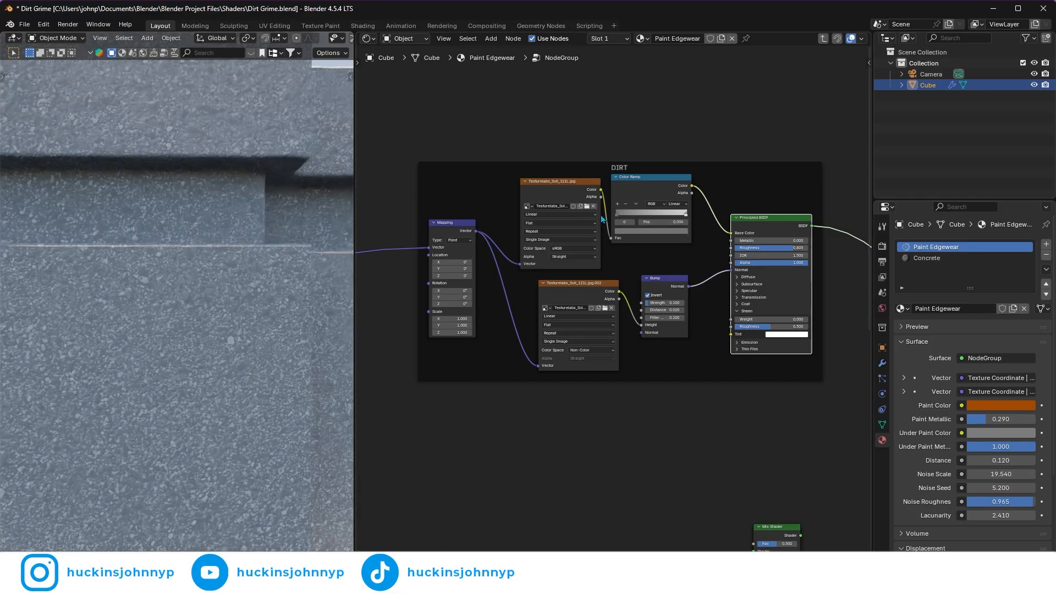
{"action": "left_click", "coordinate": [684, 214]}
{"action": "left_click", "coordinate": [669, 230]}
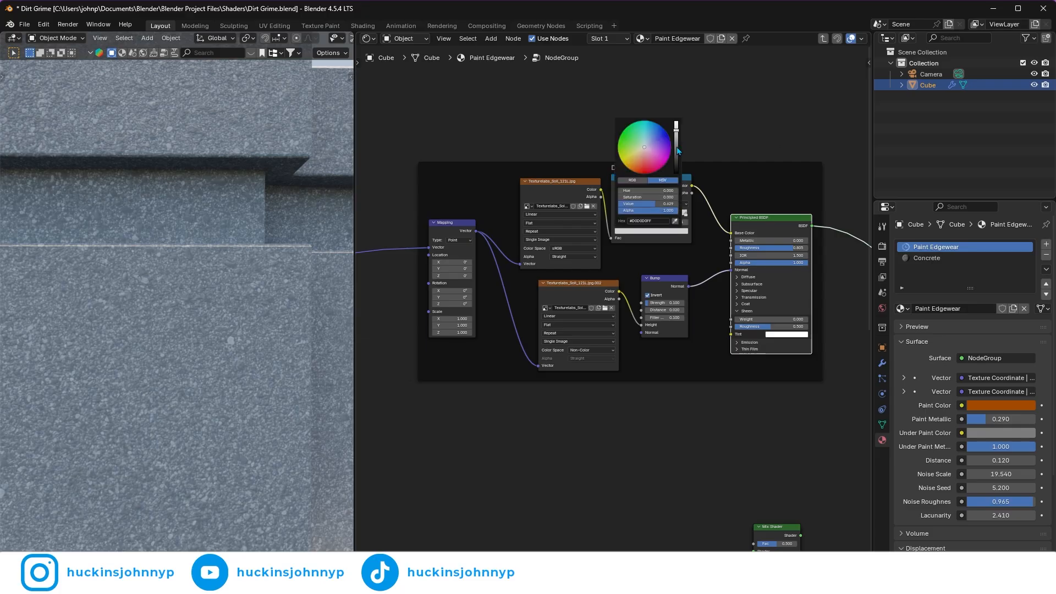
{"action": "mouse_move", "coordinate": [677, 138]}
{"action": "left_mouse_down"}
{"action": "mouse_move", "coordinate": [676, 161]}
{"action": "mouse_move", "coordinate": [636, 159]}
{"action": "left_mouse_up"}
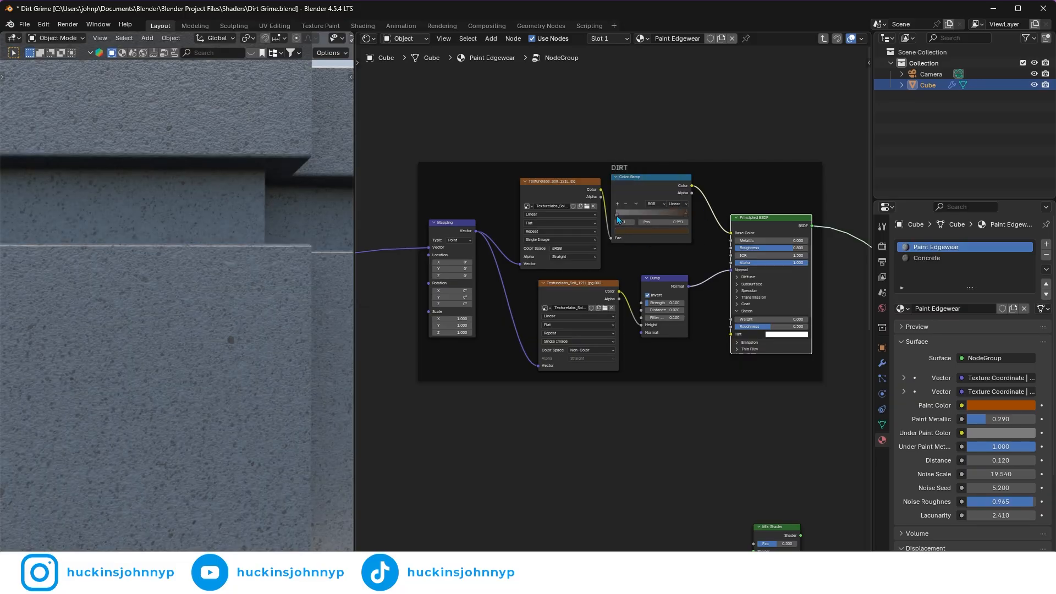
Step: Set the DIRT Color Ramp's first stop to a nearly black reddish brown and check the result on the cube
{"action": "left_click", "coordinate": [616, 215]}
{"action": "left_click", "coordinate": [650, 231]}
{"action": "left_click_drag", "start_coordinate": [675, 147], "coordinate": [675, 167]}
{"action": "left_click_drag", "start_coordinate": [644, 147], "coordinate": [637, 172]}
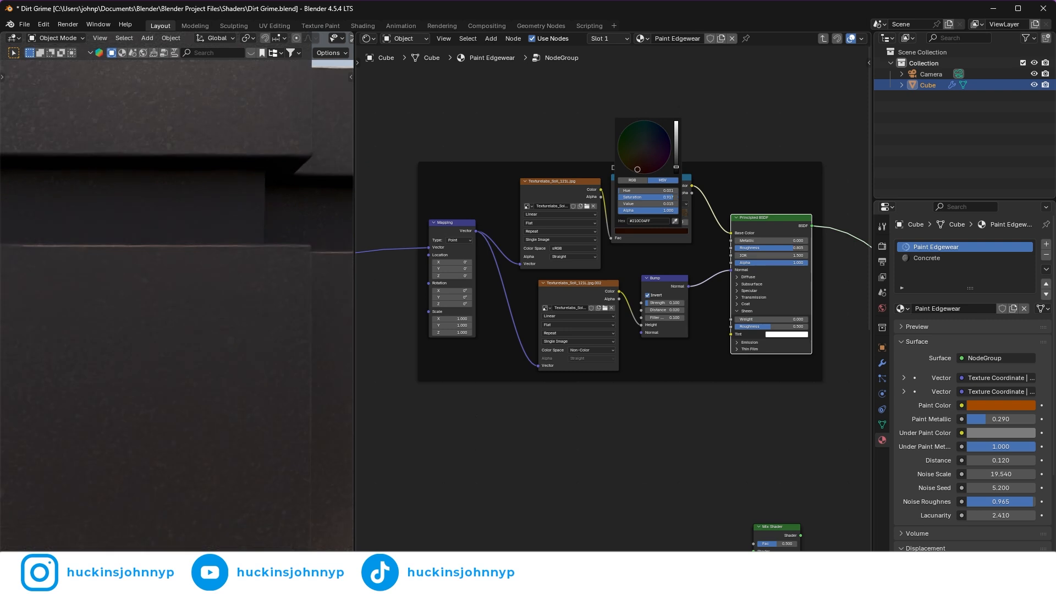
{"action": "middle_click_drag", "start_coordinate": [248, 225], "coordinate": [206, 297]}
{"action": "middle_click_drag", "start_coordinate": [168, 387], "coordinate": [219, 231]}
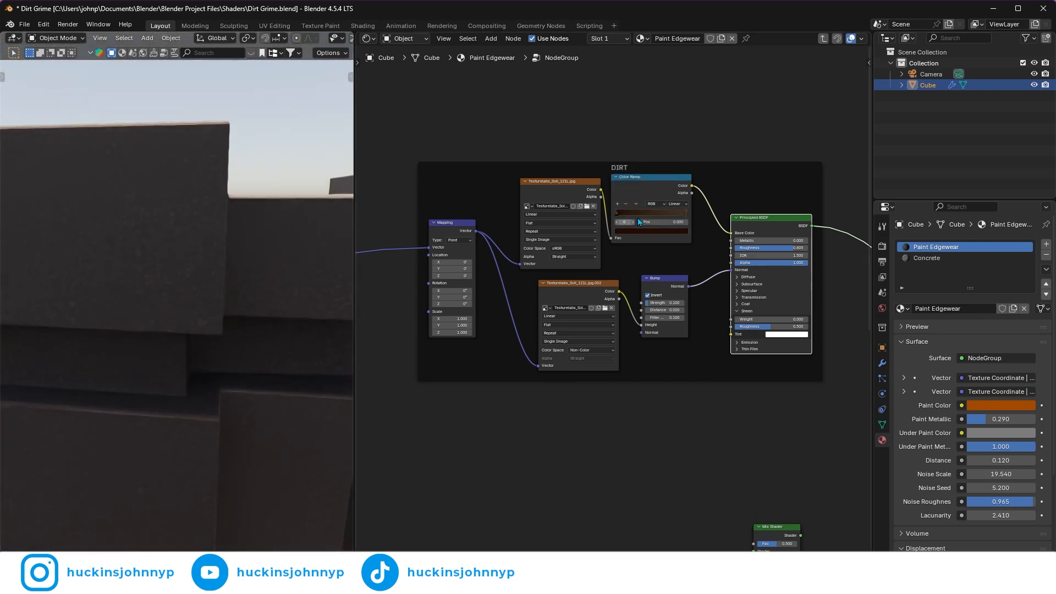
Step: Raise the roughness of the DIRT frame's Principled BSDF to about 0.945
{"action": "left_click_drag", "start_coordinate": [763, 248], "coordinate": [776, 249]}
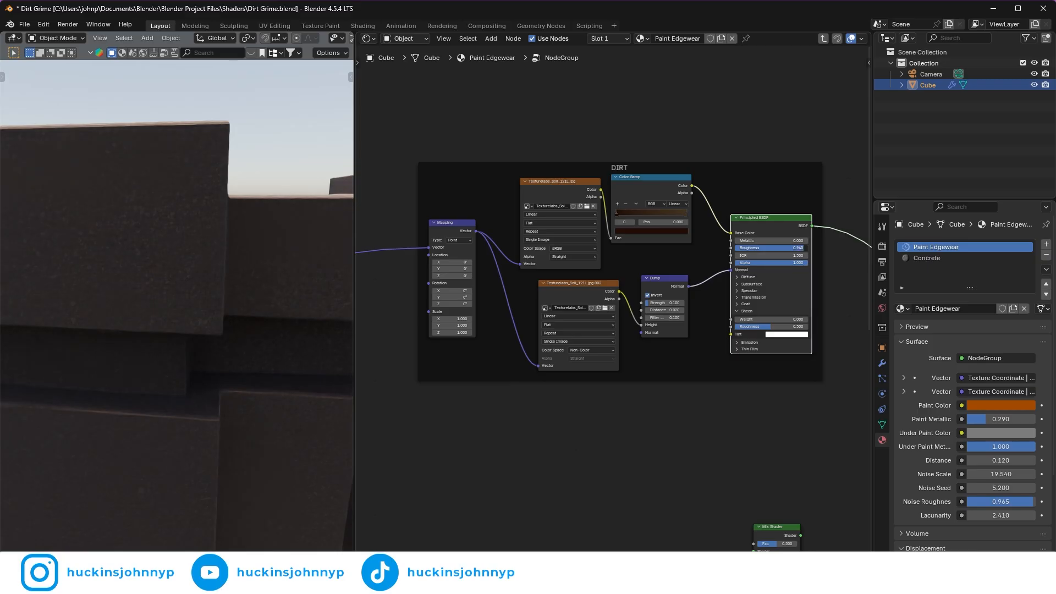
Step: Copy the four nodes of the edgewear mask frame and paste them into the empty space below the DIRT frame
{"action": "scroll", "coordinate": [644, 447], "scroll_direction": "down", "scroll_amount": 3}
{"action": "mouse_move", "coordinate": [610, 441]}
{"action": "middle_mouse_down"}
{"action": "mouse_move", "coordinate": [548, 413]}
{"action": "mouse_move", "coordinate": [552, 383]}
{"action": "mouse_move", "coordinate": [721, 379]}
{"action": "middle_mouse_up"}
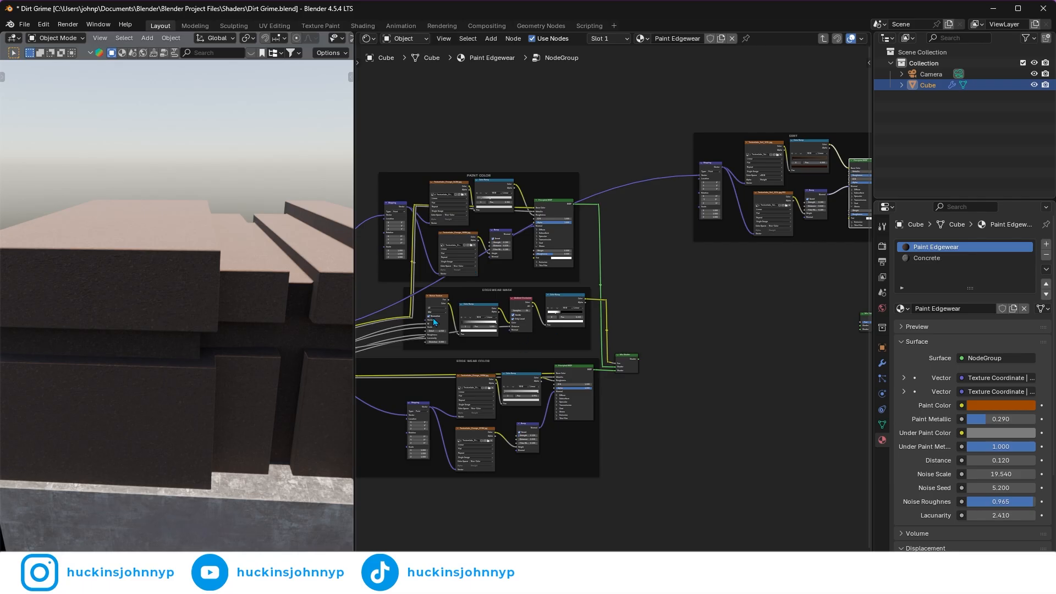
{"action": "scroll", "coordinate": [440, 319], "scroll_direction": "up", "scroll_amount": 1}
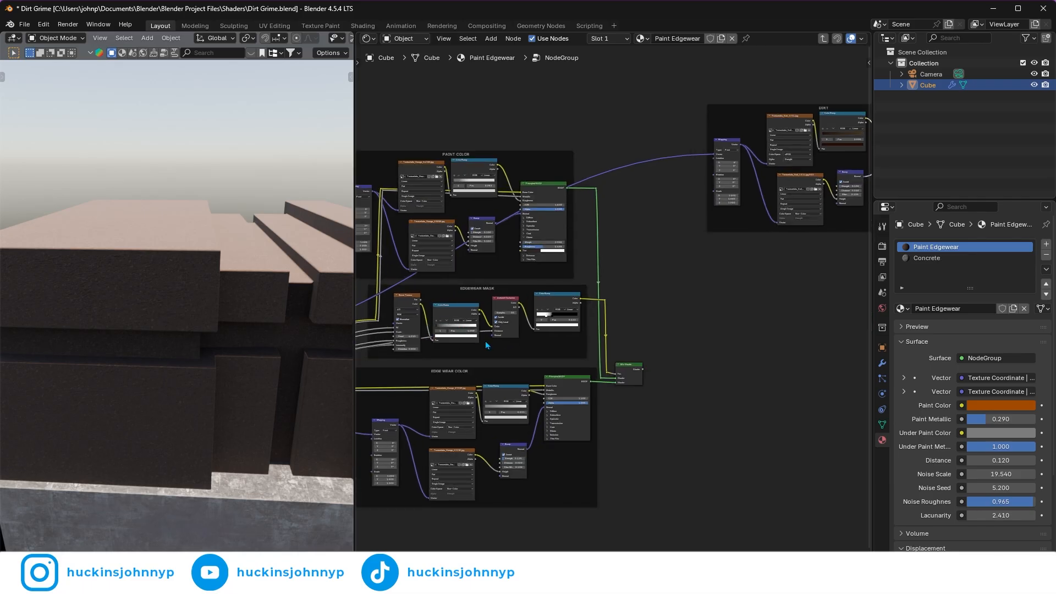
{"action": "middle_click_drag", "start_coordinate": [485, 341], "coordinate": [496, 330]}
{"action": "left_click_drag", "start_coordinate": [398, 290], "coordinate": [570, 329]}
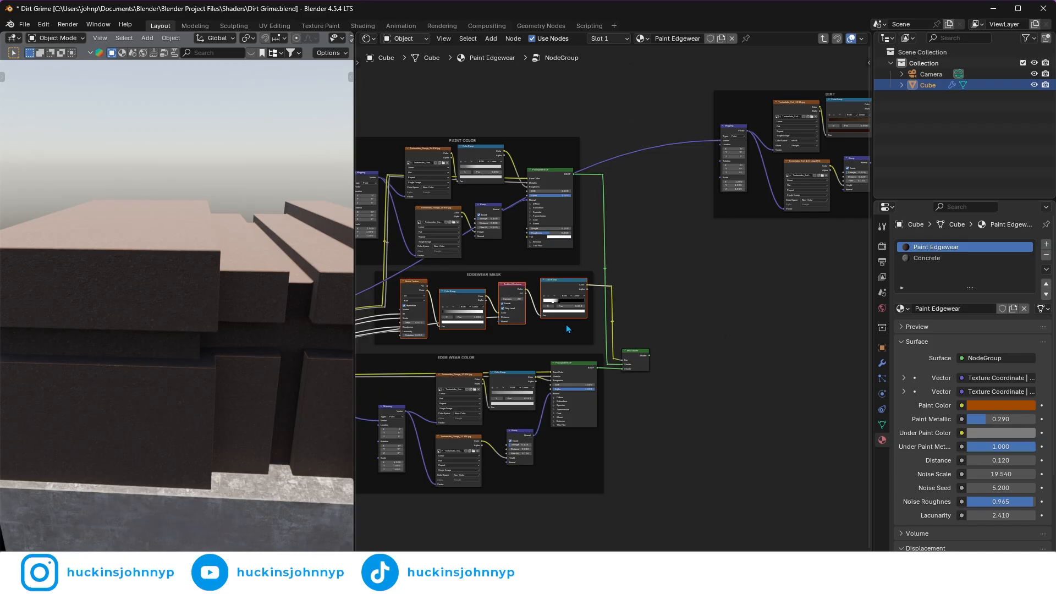
{"action": "middle_click_drag", "start_coordinate": [752, 311], "coordinate": [578, 301]}
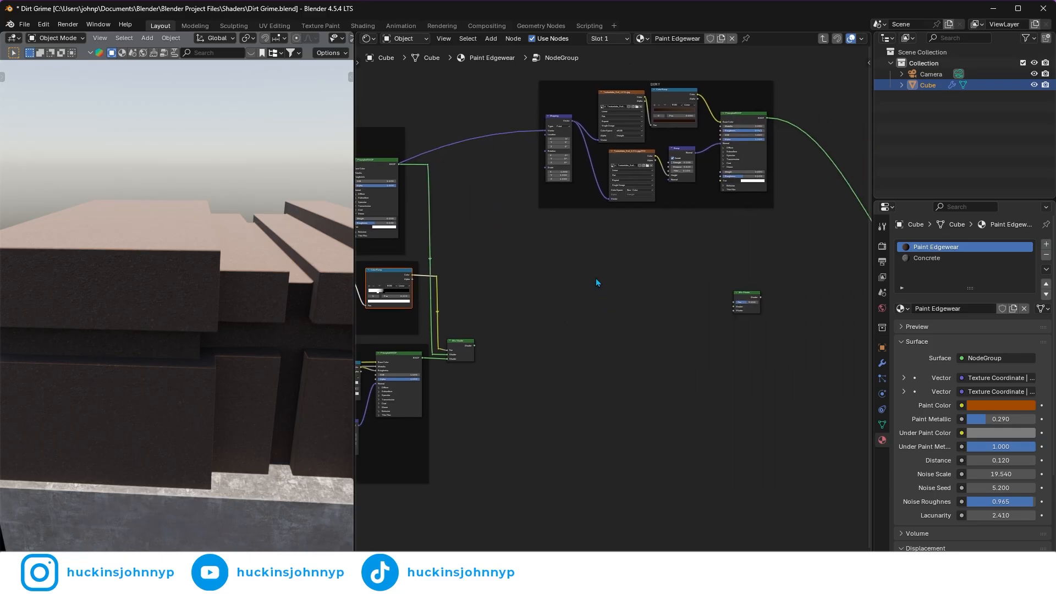
{"action": "key", "text": "ctrl+v"}
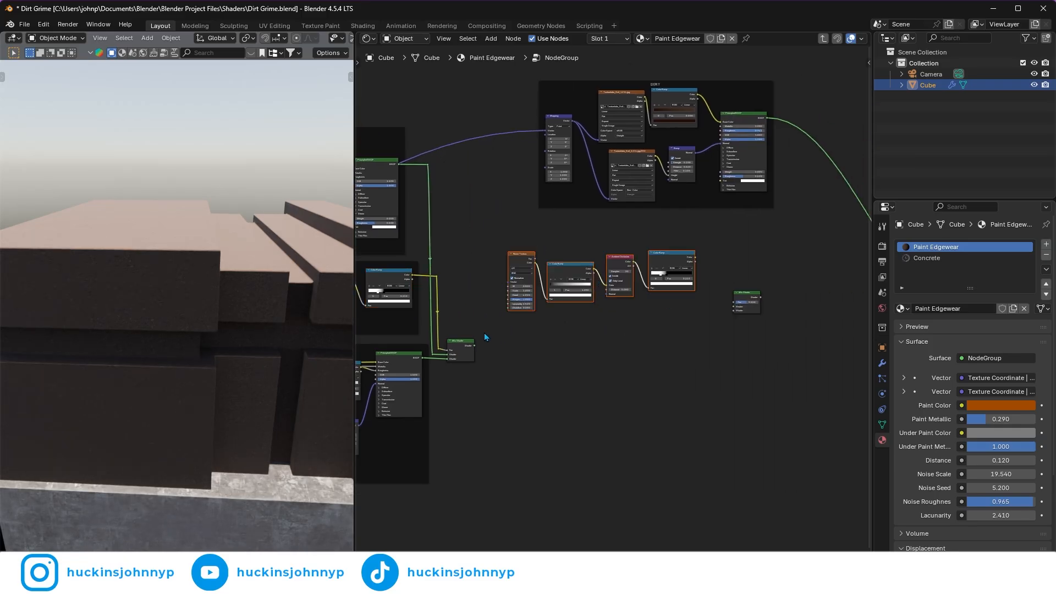
Step: Enclose the pasted mask nodes in a new frame and label it DIRT MASK
{"action": "key", "text": "ctrl+j"}
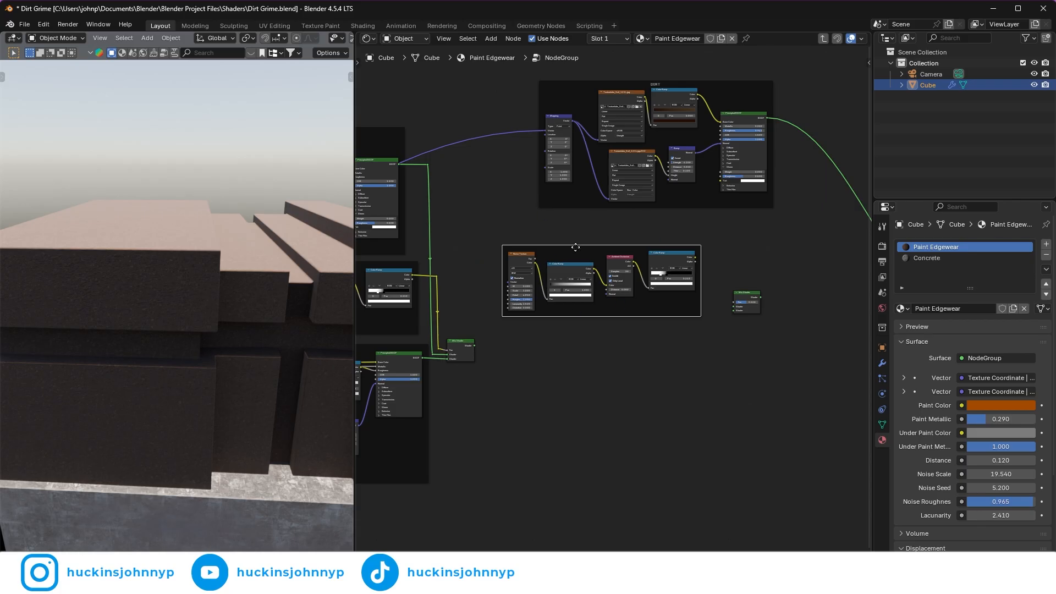
{"action": "key", "text": "F2"}
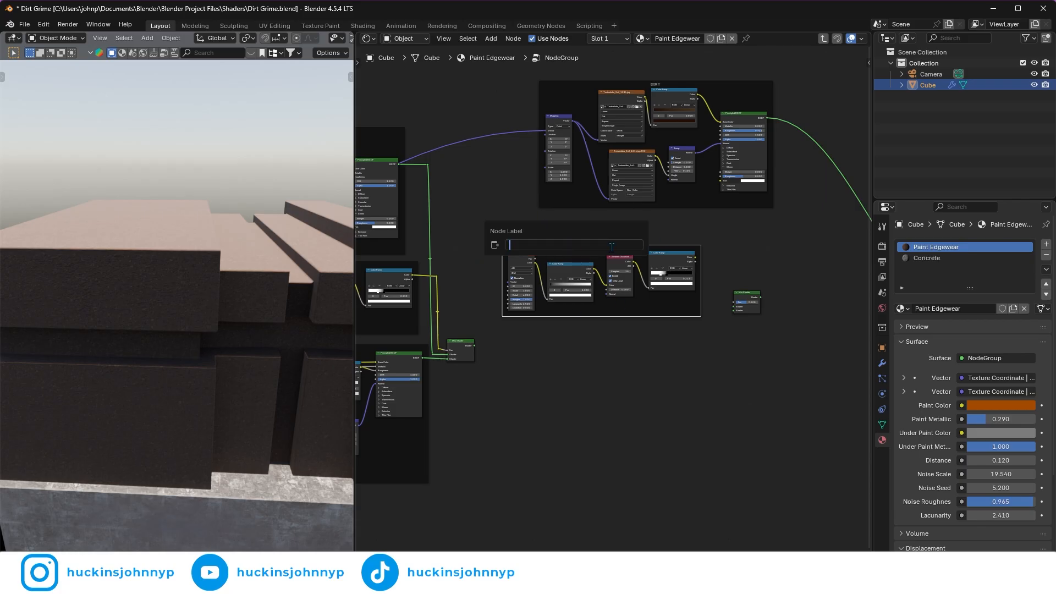
{"action": "type", "text": "DIRT MASK"}
{"action": "key", "text": "Return"}
Step: Feed the new Mix Shader with the old Mix Shader first, the DIRT Principled BSDF second, and the DIRT MASK's last Color Ramp as factor
{"action": "middle_click_drag", "start_coordinate": [478, 350], "coordinate": [434, 335]}
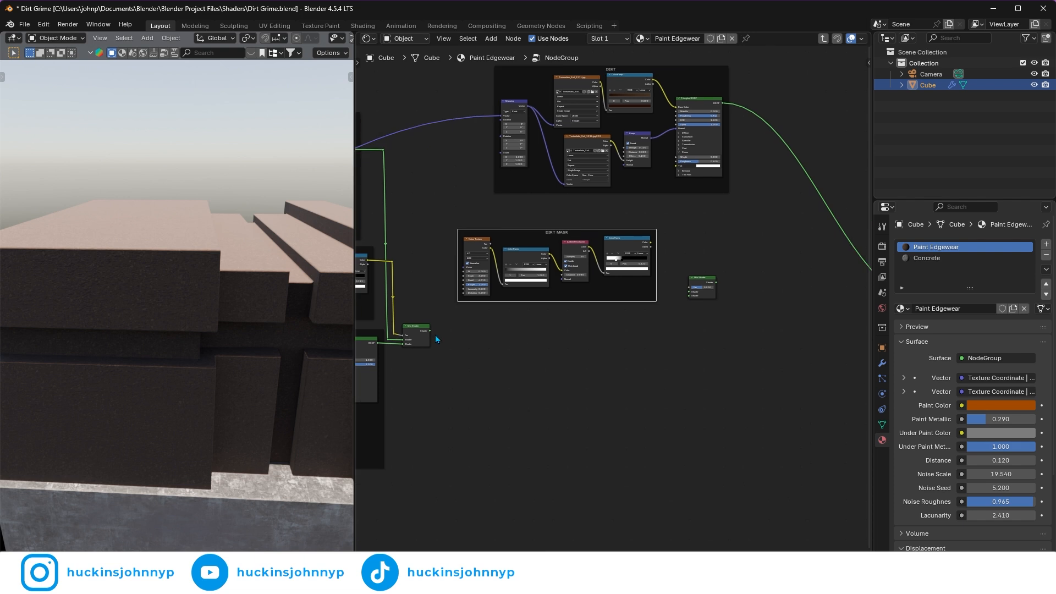
{"action": "left_click", "coordinate": [428, 333]}
{"action": "left_click_drag", "start_coordinate": [427, 330], "coordinate": [687, 293]}
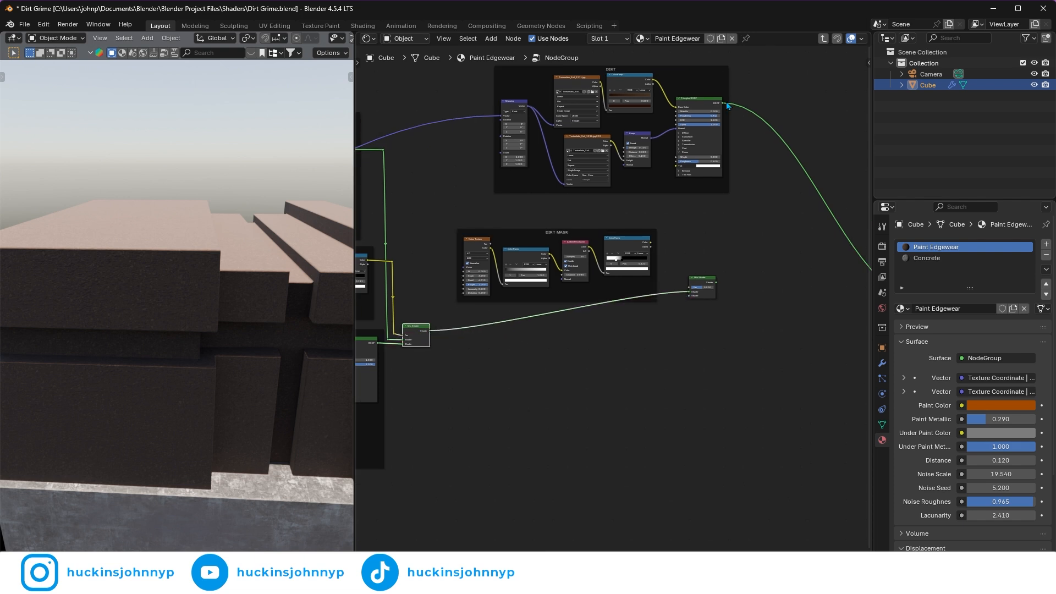
{"action": "left_click_drag", "start_coordinate": [724, 102], "coordinate": [689, 296]}
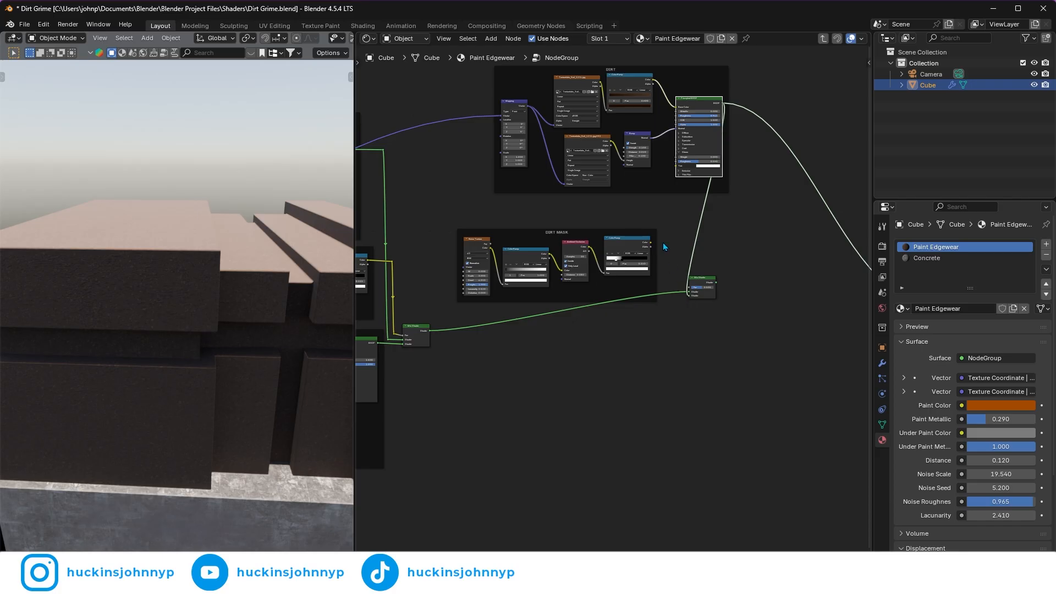
{"action": "left_click_drag", "start_coordinate": [650, 241], "coordinate": [681, 279]}
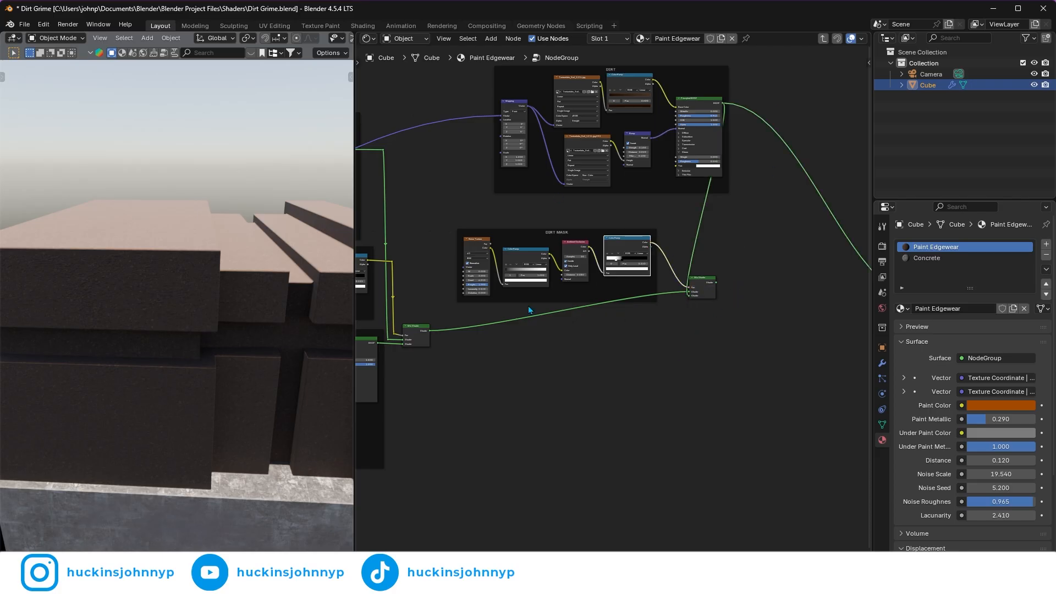
Step: Send the new Mix Shader to the material output and inspect the dirt blend up close on the cube
{"action": "scroll", "coordinate": [743, 294], "scroll_direction": "down", "scroll_amount": 1}
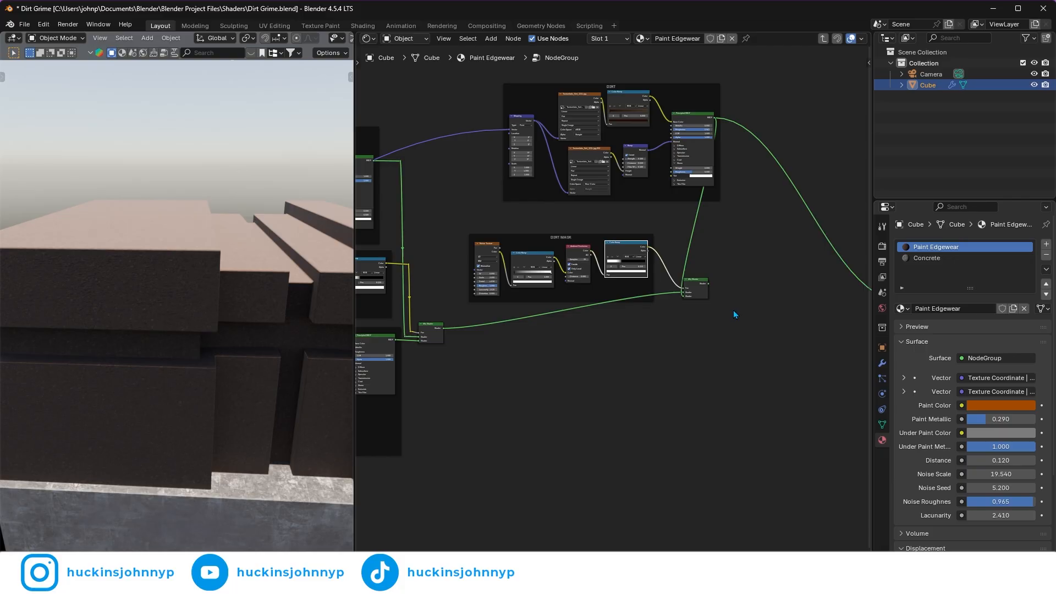
{"action": "left_click", "coordinate": [702, 297], "text": "ctrl+shift"}
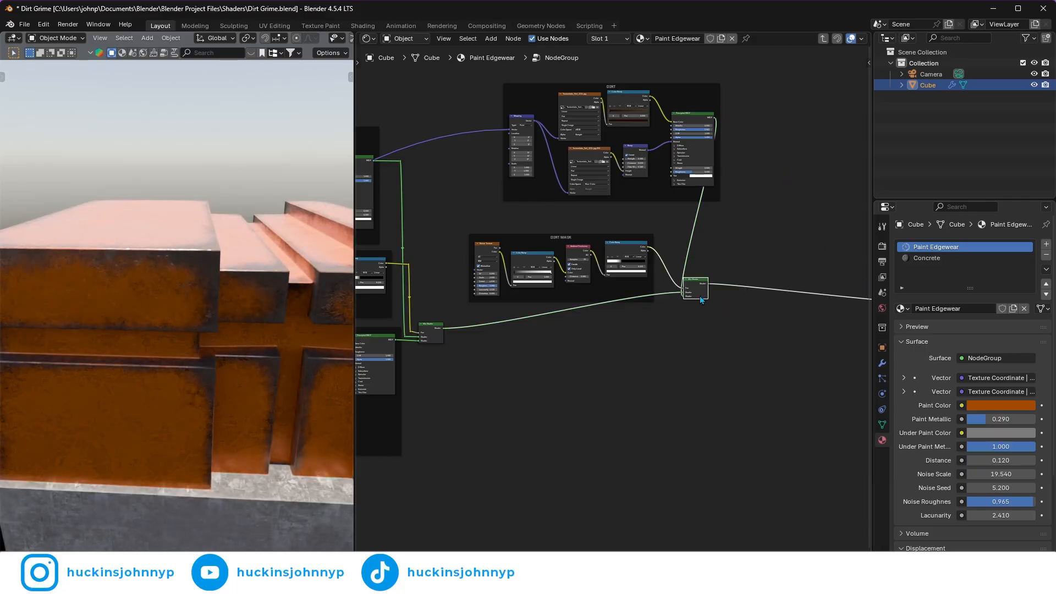
{"action": "middle_click_drag", "start_coordinate": [333, 352], "coordinate": [248, 255]}
{"action": "scroll", "coordinate": [216, 226], "scroll_direction": "up", "scroll_amount": 6}
{"action": "scroll", "coordinate": [282, 181], "scroll_direction": "down", "scroll_amount": 4}
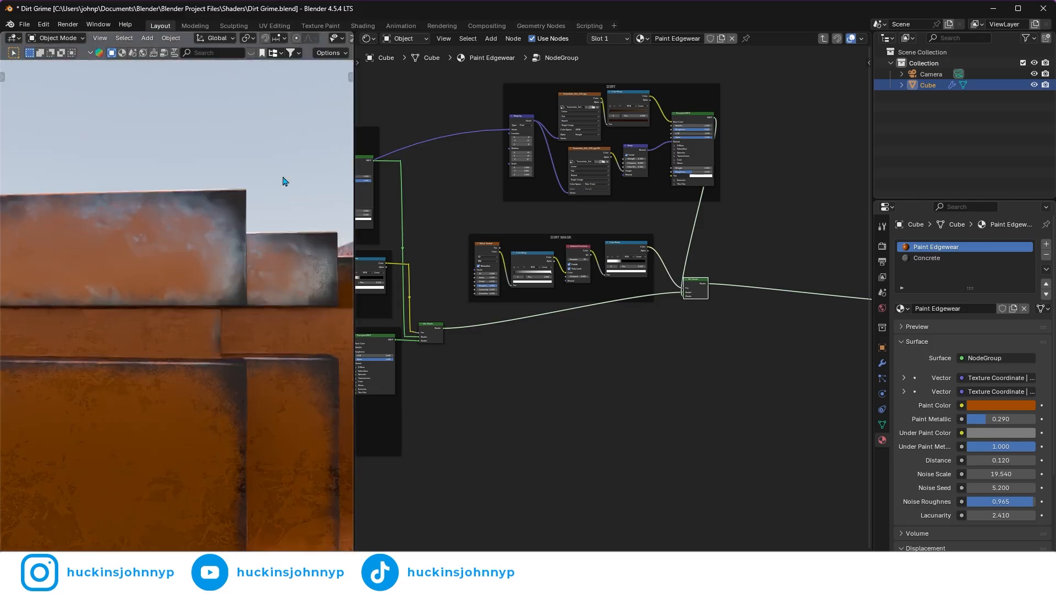
Step: Turn off Inside on the DIRT MASK's Ambient Occlusion node and check the dirt in the cube's crevices
{"action": "scroll", "coordinate": [561, 288], "scroll_direction": "up", "scroll_amount": 3}
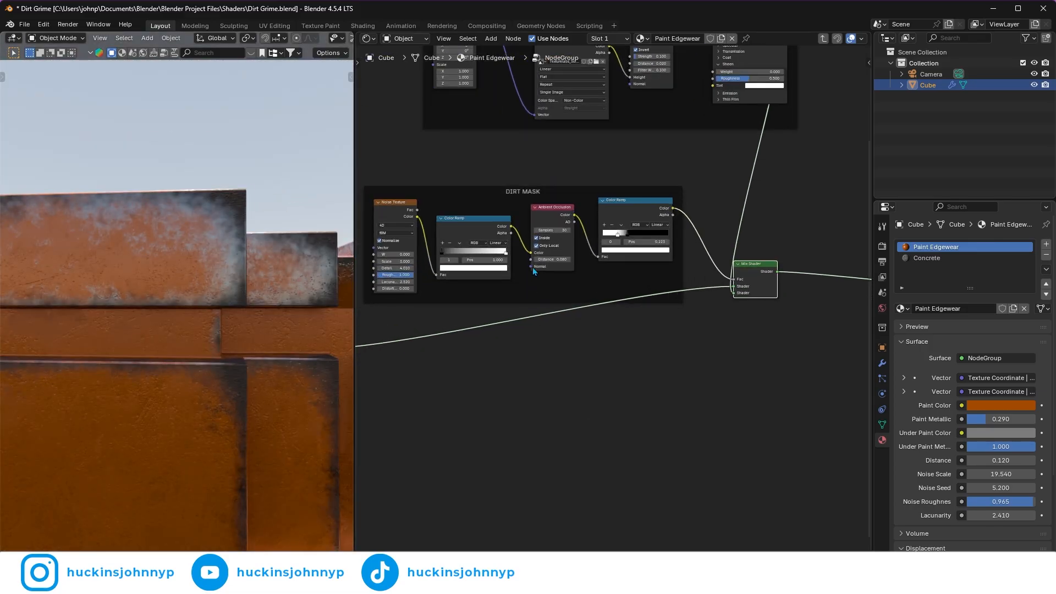
{"action": "left_click", "coordinate": [536, 239]}
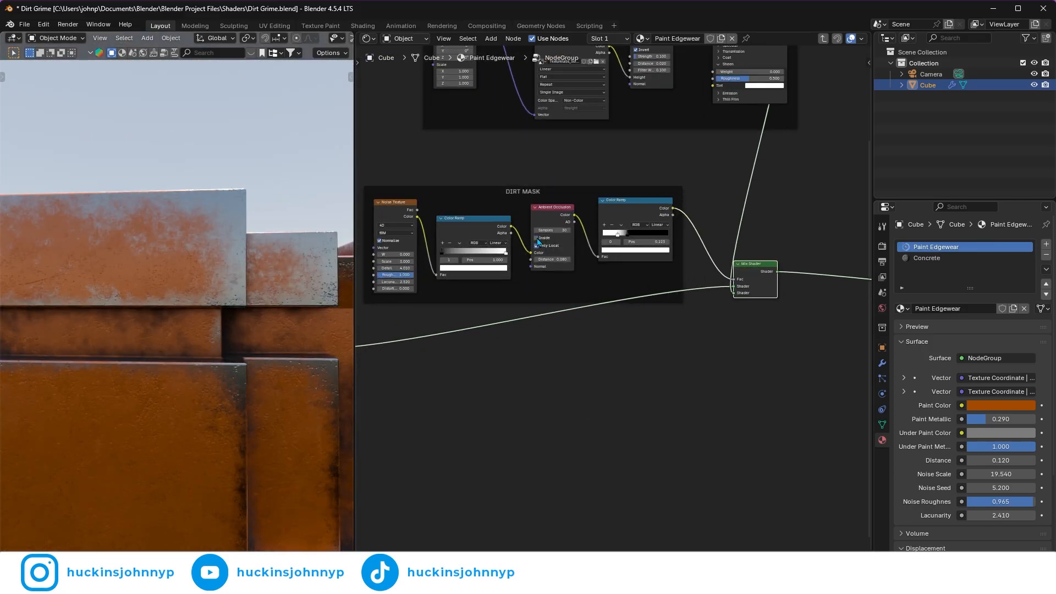
{"action": "middle_click_drag", "start_coordinate": [558, 269], "coordinate": [631, 280]}
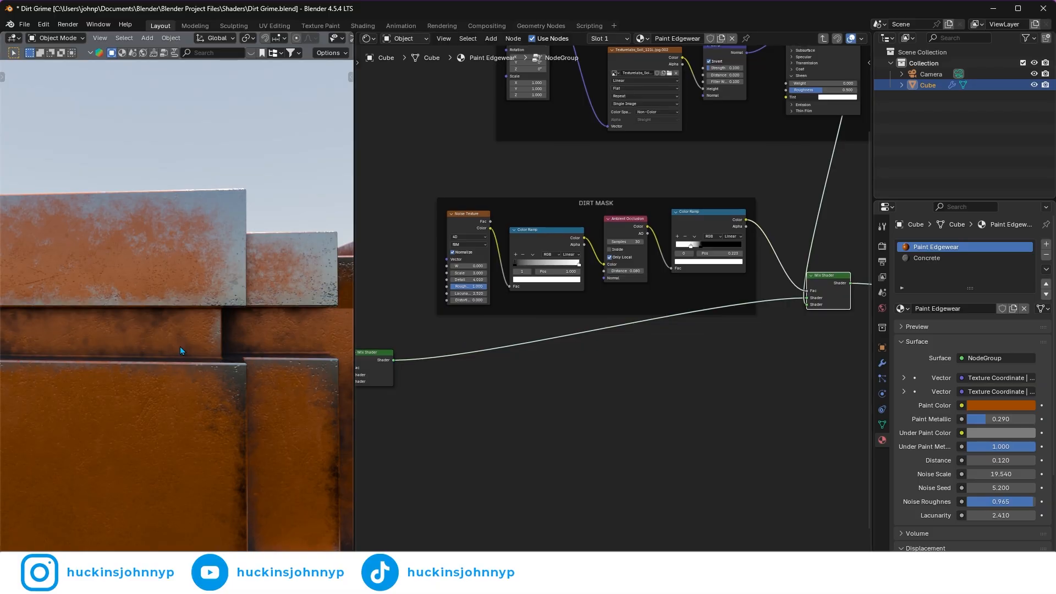
{"action": "middle_click_drag", "start_coordinate": [180, 347], "coordinate": [266, 378]}
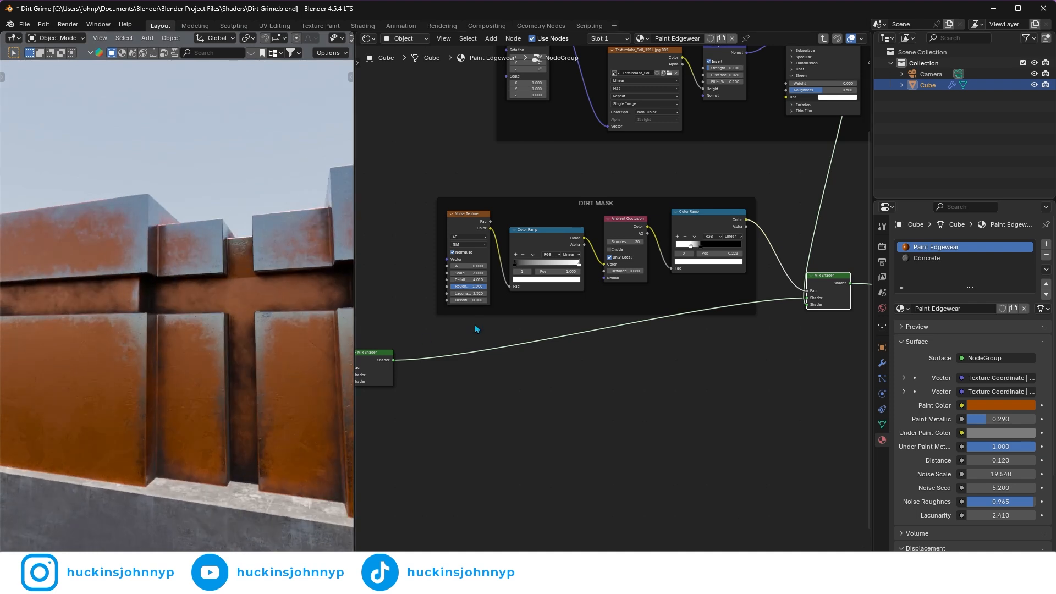
Step: Set the DIRT MASK Noise Texture's W to 2.100 and adjust its Scale
{"action": "scroll", "coordinate": [612, 308], "scroll_direction": "down", "scroll_amount": 2}
{"action": "middle_click_drag", "start_coordinate": [715, 217], "coordinate": [684, 362]}
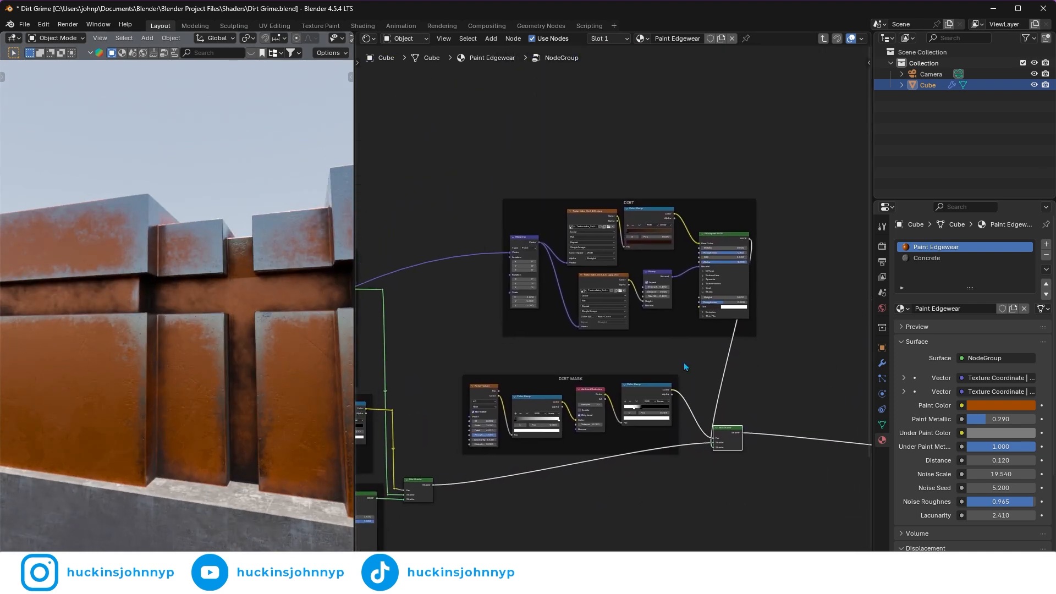
{"action": "scroll", "coordinate": [595, 381], "scroll_direction": "up", "scroll_amount": 5}
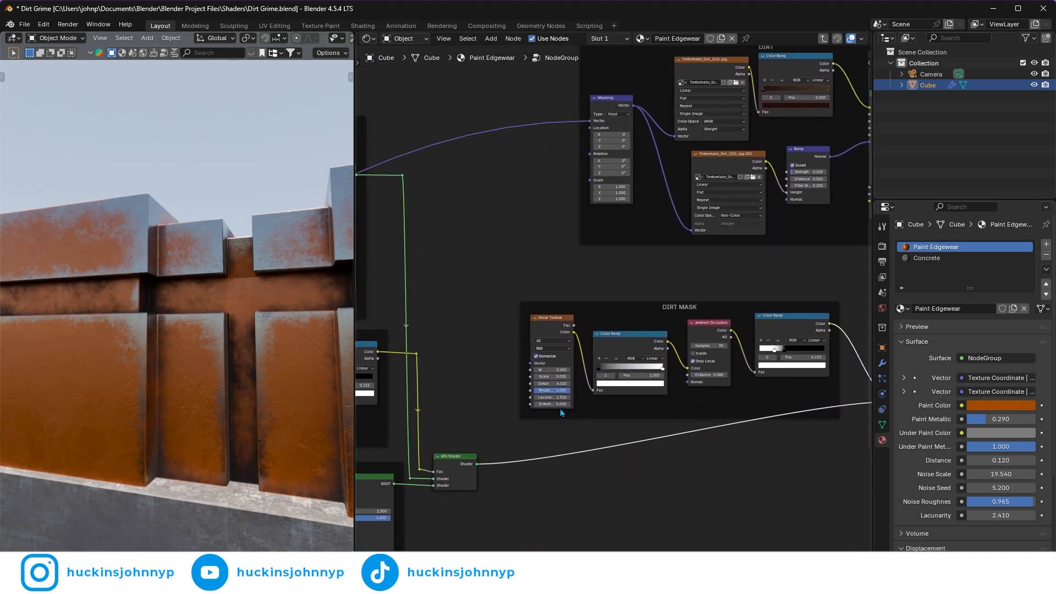
{"action": "scroll", "coordinate": [556, 407], "scroll_direction": "up", "scroll_amount": 1}
{"action": "middle_click_drag", "start_coordinate": [568, 425], "coordinate": [571, 358]}
{"action": "left_click_drag", "start_coordinate": [531, 339], "coordinate": [647, 338]}
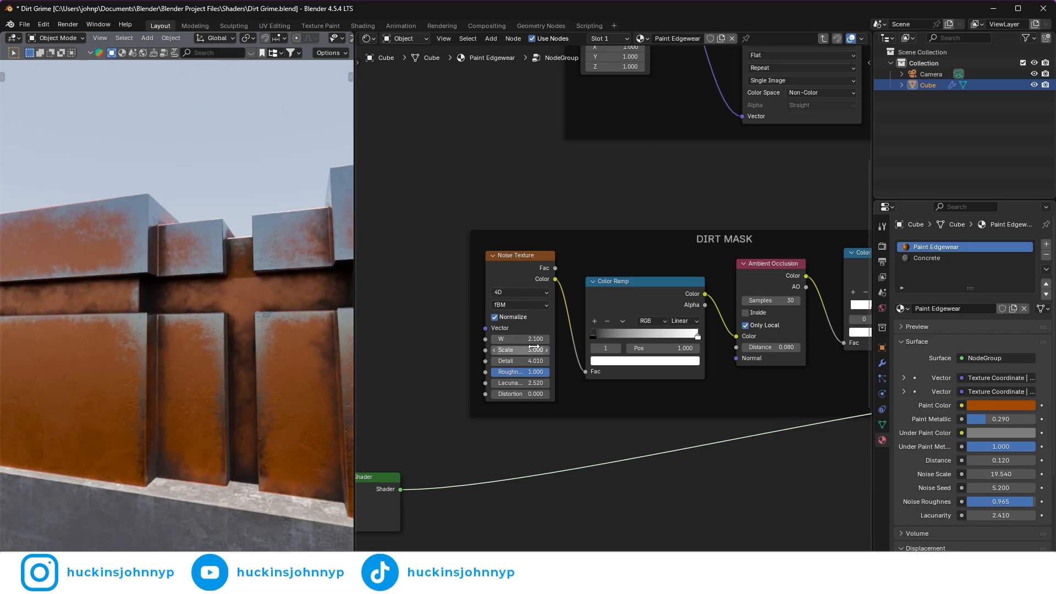
{"action": "left_click_drag", "start_coordinate": [522, 352], "coordinate": [533, 352]}
Step: Review the full node layout and examine the layered paint, edge wear and dirt on the cube from several angles
{"action": "scroll", "coordinate": [642, 430], "scroll_direction": "down", "scroll_amount": 4}
{"action": "scroll", "coordinate": [643, 429], "scroll_direction": "down", "scroll_amount": 1}
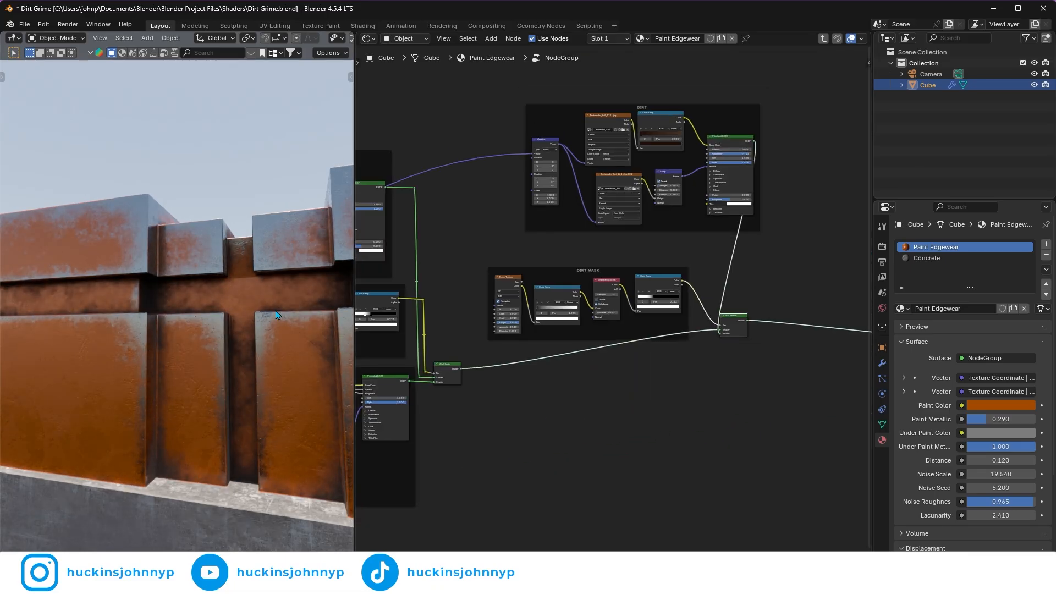
{"action": "middle_click_drag", "start_coordinate": [431, 315], "coordinate": [651, 286]}
{"action": "middle_click_drag", "start_coordinate": [533, 300], "coordinate": [491, 331], "text": "ctrl"}
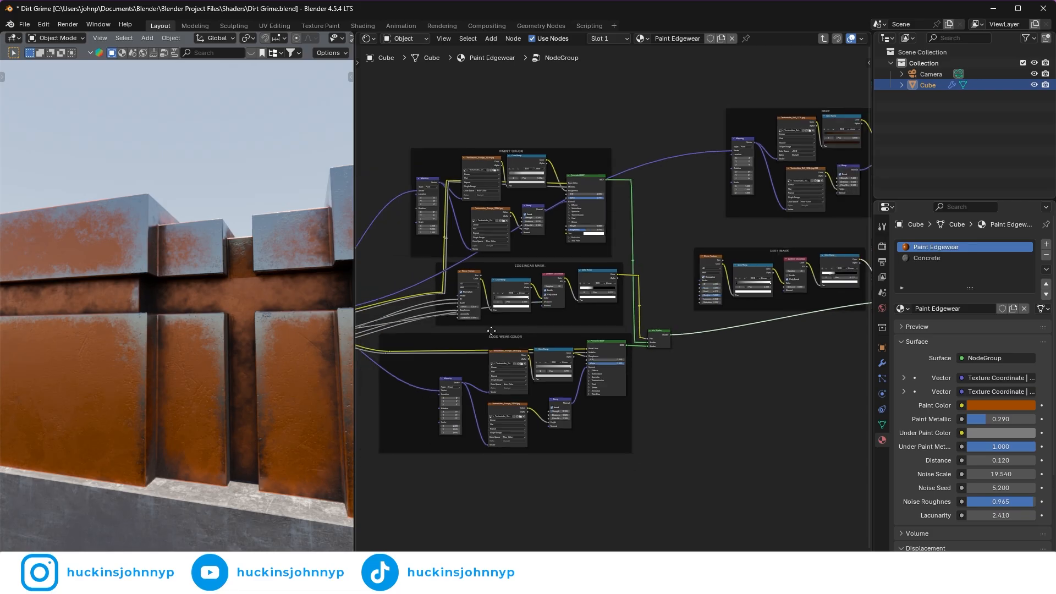
{"action": "middle_click_drag", "start_coordinate": [572, 221], "coordinate": [476, 290], "text": "ctrl"}
{"action": "middle_click_drag", "start_coordinate": [238, 224], "coordinate": [236, 322]}
{"action": "middle_click_drag", "start_coordinate": [144, 305], "coordinate": [217, 372]}
{"action": "middle_click_drag", "start_coordinate": [282, 376], "coordinate": [186, 306]}
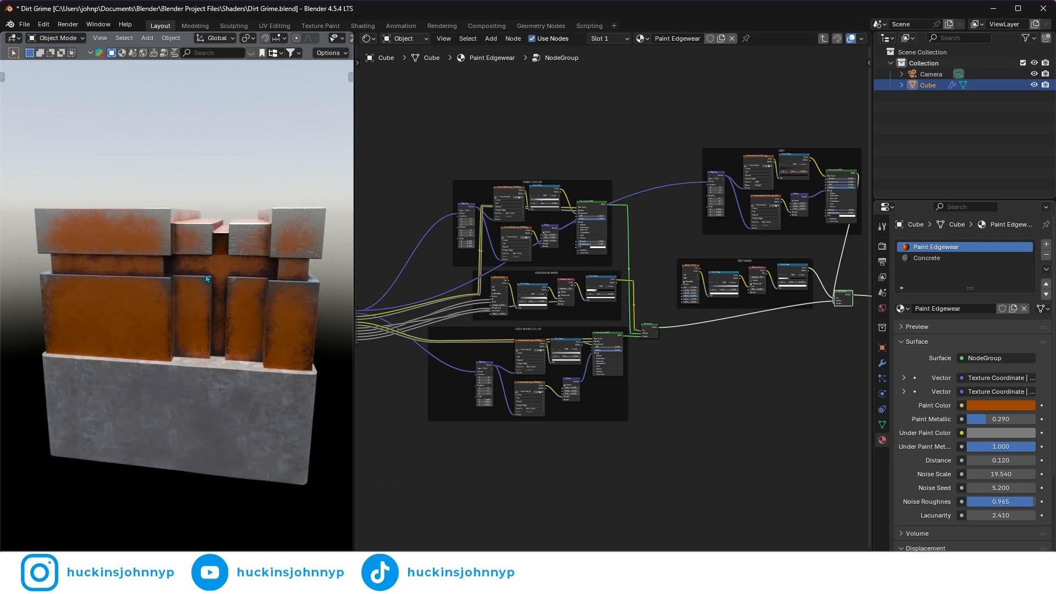
{"action": "middle_click_drag", "start_coordinate": [189, 270], "coordinate": [152, 253]}
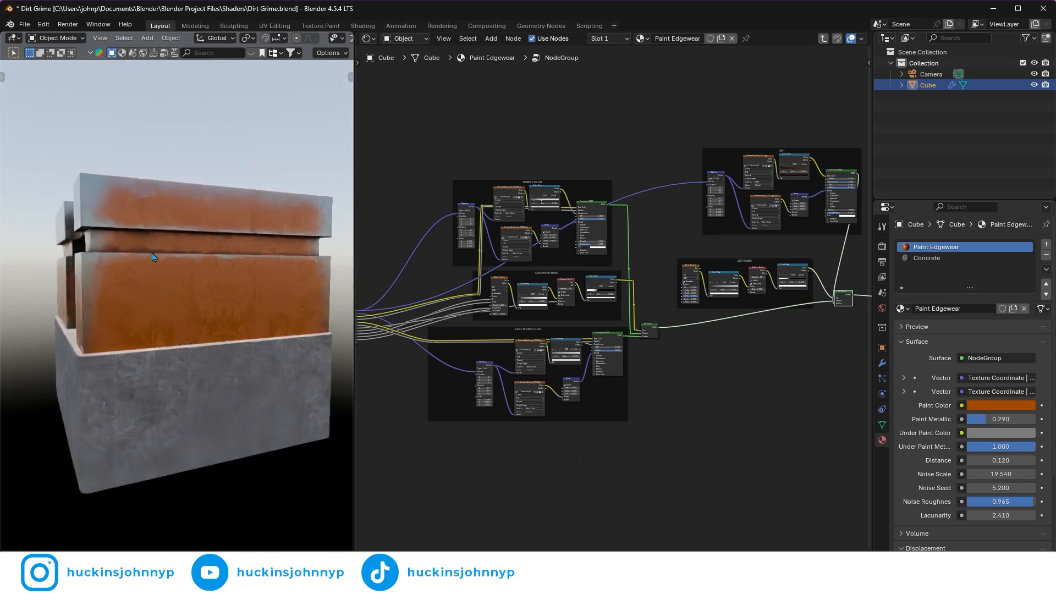
{"action": "middle_click_drag", "start_coordinate": [311, 227], "coordinate": [148, 209]}
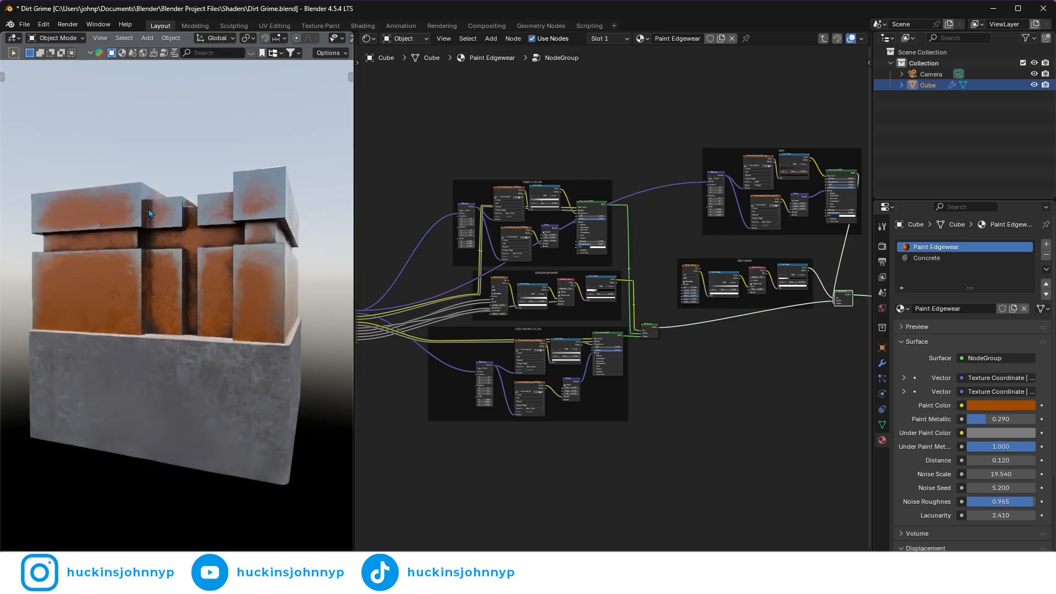
Step: Preview only the paint color frame's Principled BSDF on the cube and examine its surface up close
{"action": "scroll", "coordinate": [492, 187], "scroll_direction": "up", "scroll_amount": 1}
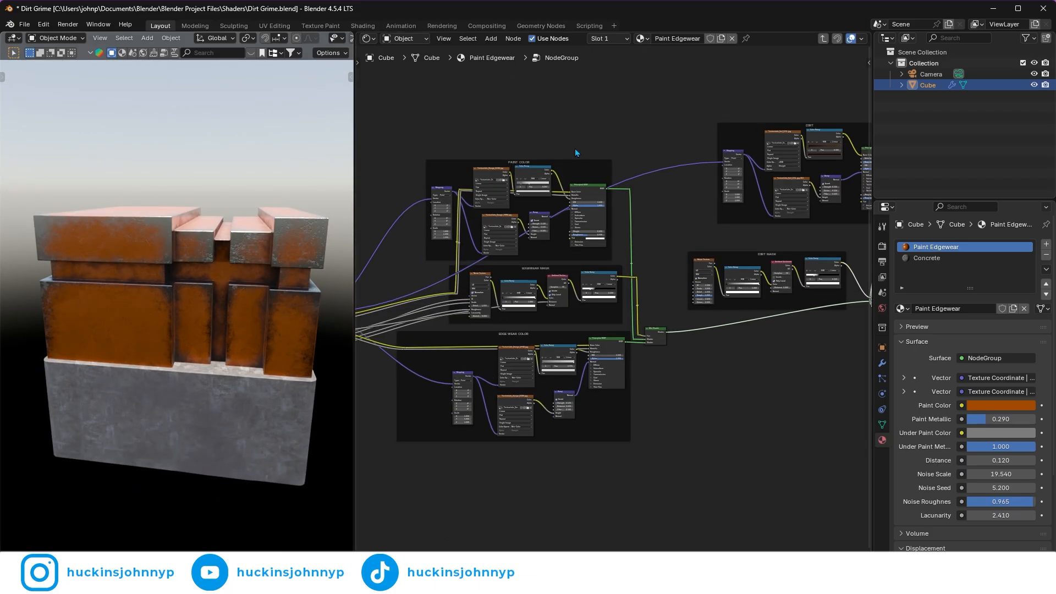
{"action": "left_click", "coordinate": [572, 164]}
{"action": "left_click", "coordinate": [589, 192], "text": "ctrl+shift"}
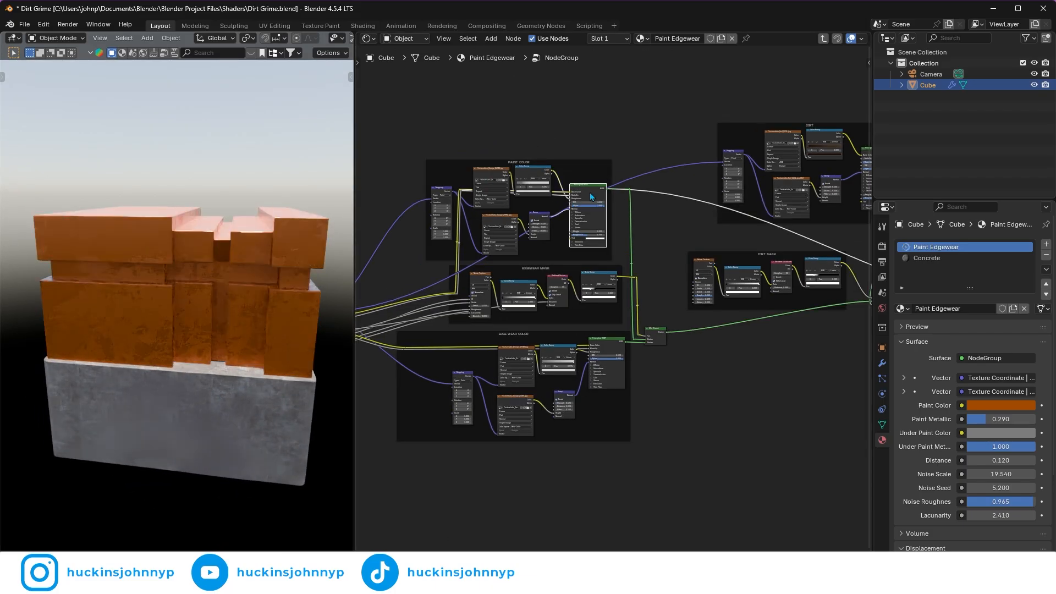
{"action": "mouse_move", "coordinate": [238, 259]}
{"action": "middle_mouse_down"}
{"action": "mouse_move", "coordinate": [239, 220]}
{"action": "mouse_move", "coordinate": [245, 330]}
{"action": "mouse_move", "coordinate": [170, 330]}
{"action": "mouse_move", "coordinate": [153, 356]}
{"action": "middle_mouse_up"}
{"action": "scroll", "coordinate": [154, 351], "scroll_direction": "up", "scroll_amount": 2}
Step: Preview only the edge wear color frame's Principled BSDF on the cube
{"action": "middle_click_drag", "start_coordinate": [500, 465], "coordinate": [487, 399]}
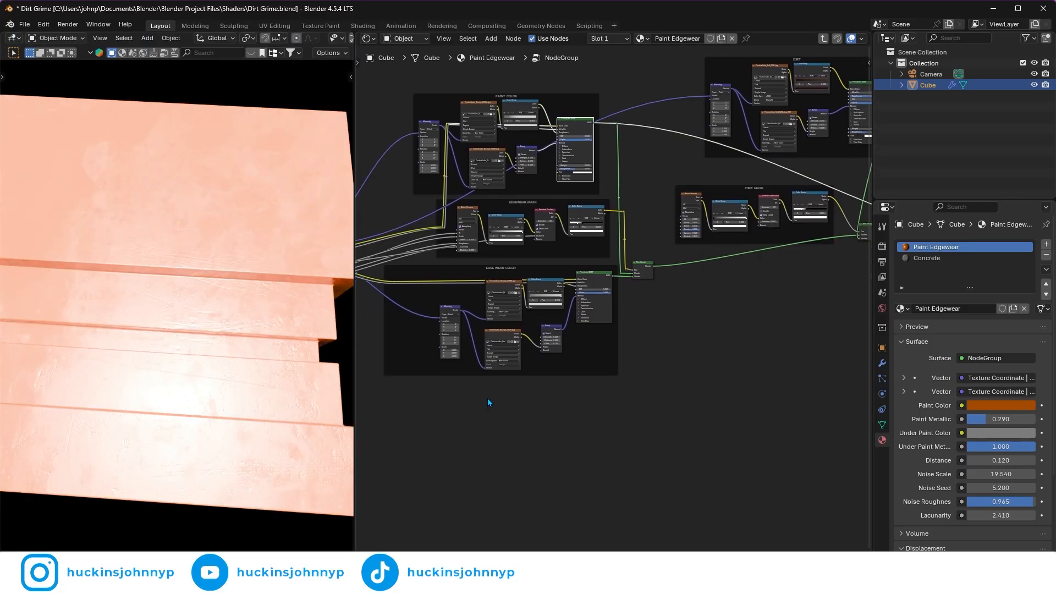
{"action": "left_click", "coordinate": [594, 275], "text": "ctrl+shift"}
{"action": "middle_click_drag", "start_coordinate": [219, 358], "coordinate": [198, 333]}
Step: Preview only the DIRT frame's Principled BSDF and view the cube from above
{"action": "middle_click_drag", "start_coordinate": [731, 361], "coordinate": [514, 448]}
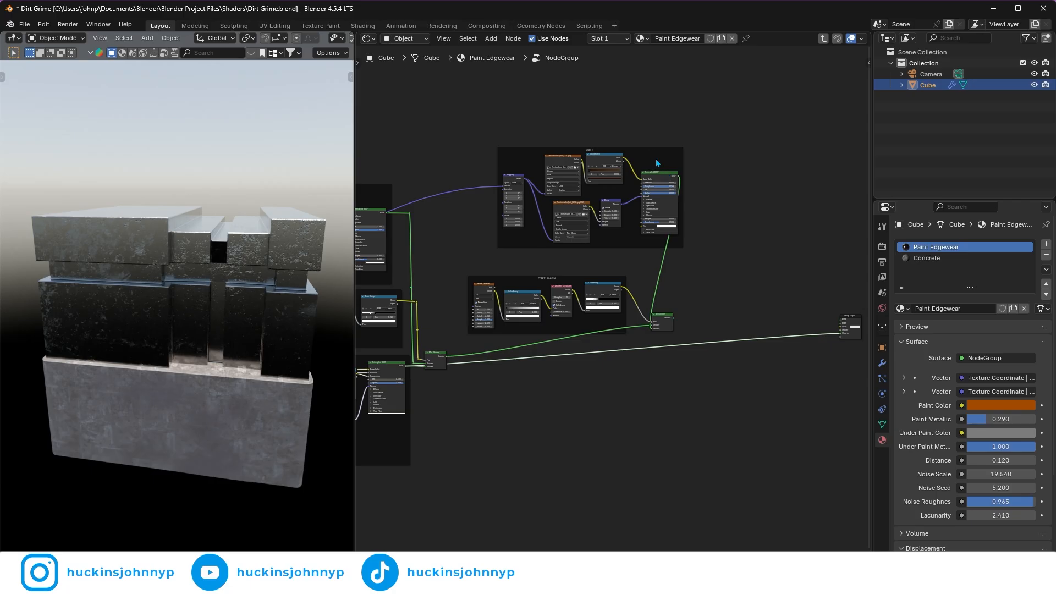
{"action": "middle_click_drag", "start_coordinate": [260, 275], "coordinate": [241, 313]}
{"action": "middle_click_drag", "start_coordinate": [496, 422], "coordinate": [638, 403]}
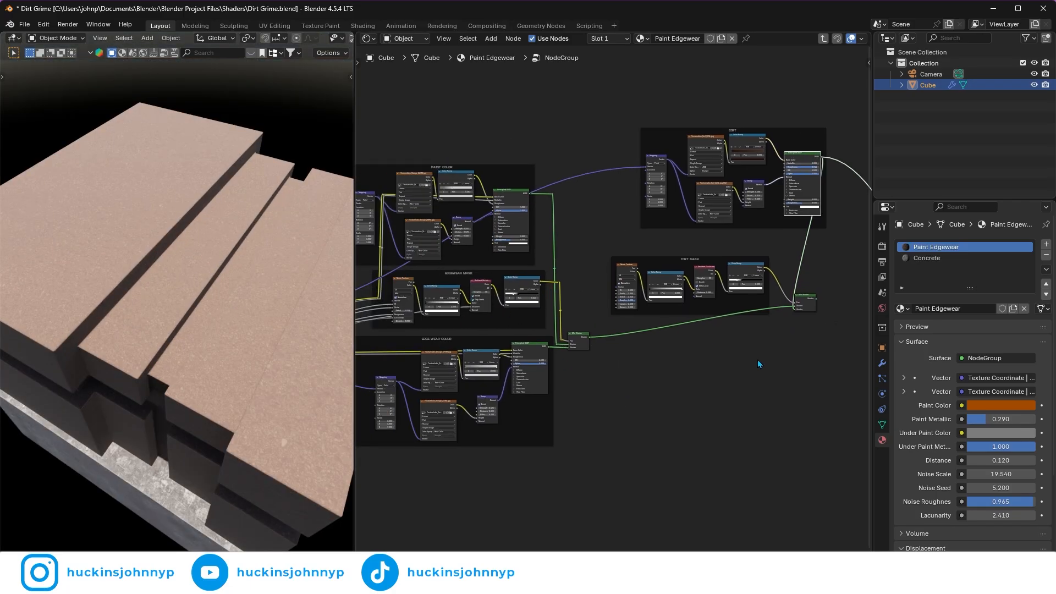
Step: Send the final Mix Shader back to the material output and examine the combined material around the cube
{"action": "middle_click_drag", "start_coordinate": [758, 361], "coordinate": [658, 350]}
{"action": "left_click", "coordinate": [706, 292], "text": "ctrl+shift"}
{"action": "middle_click_drag", "start_coordinate": [345, 355], "coordinate": [199, 327]}
{"action": "scroll", "coordinate": [217, 315], "scroll_direction": "down", "scroll_amount": 2}
{"action": "scroll", "coordinate": [206, 305], "scroll_direction": "down", "scroll_amount": 1}
{"action": "scroll", "coordinate": [200, 326], "scroll_direction": "up", "scroll_amount": 3}
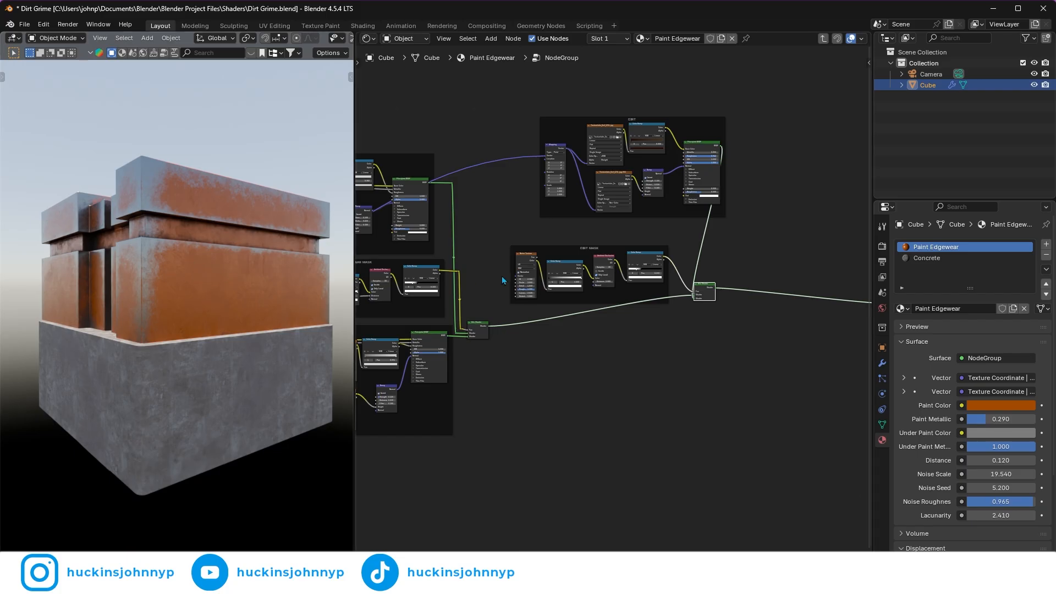
{"action": "middle_click_drag", "start_coordinate": [212, 278], "coordinate": [245, 291]}
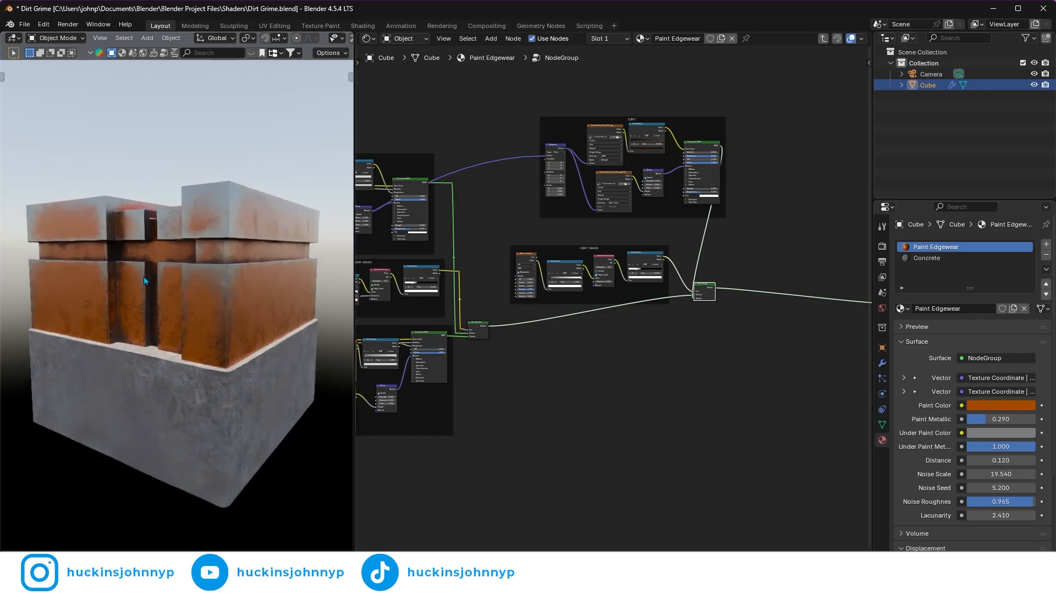
{"action": "middle_click_drag", "start_coordinate": [143, 276], "coordinate": [180, 311]}
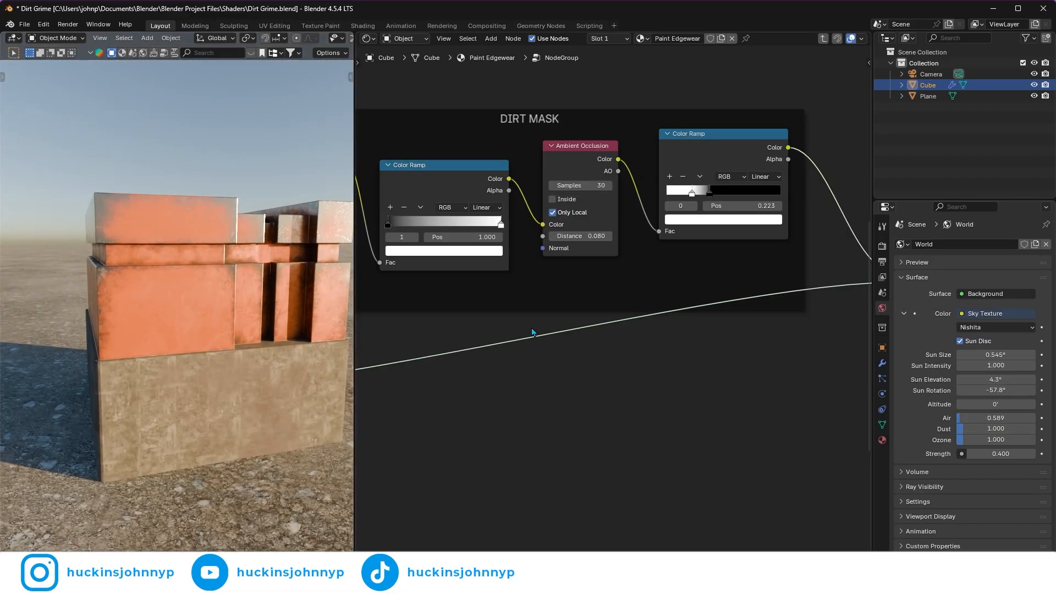
Step: Switch to the cube's Concrete material and open its node group for editing
{"action": "scroll", "coordinate": [532, 332], "scroll_direction": "down", "scroll_amount": 3}
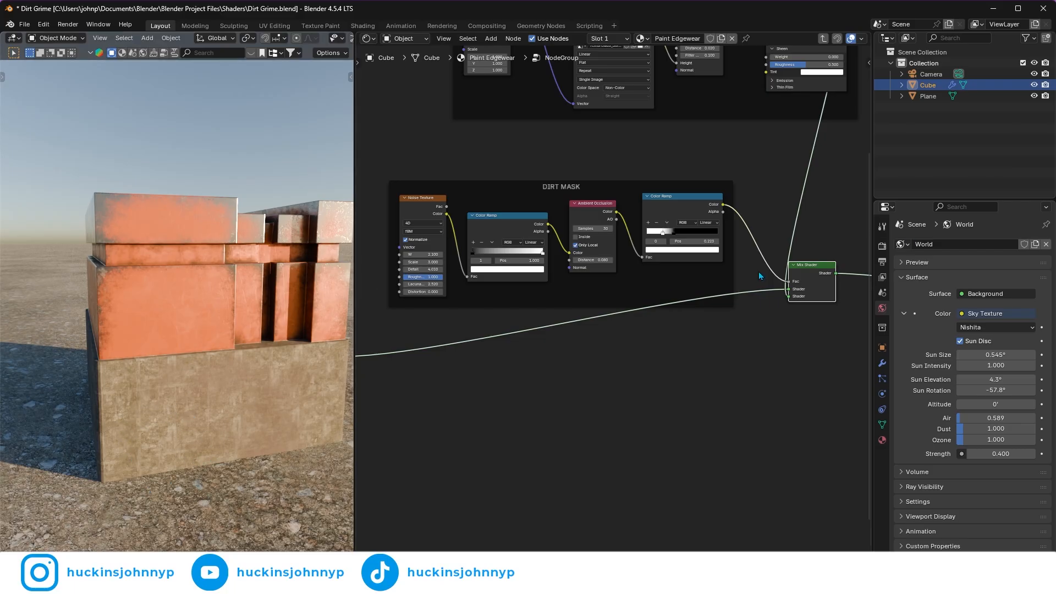
{"action": "left_click", "coordinate": [882, 440]}
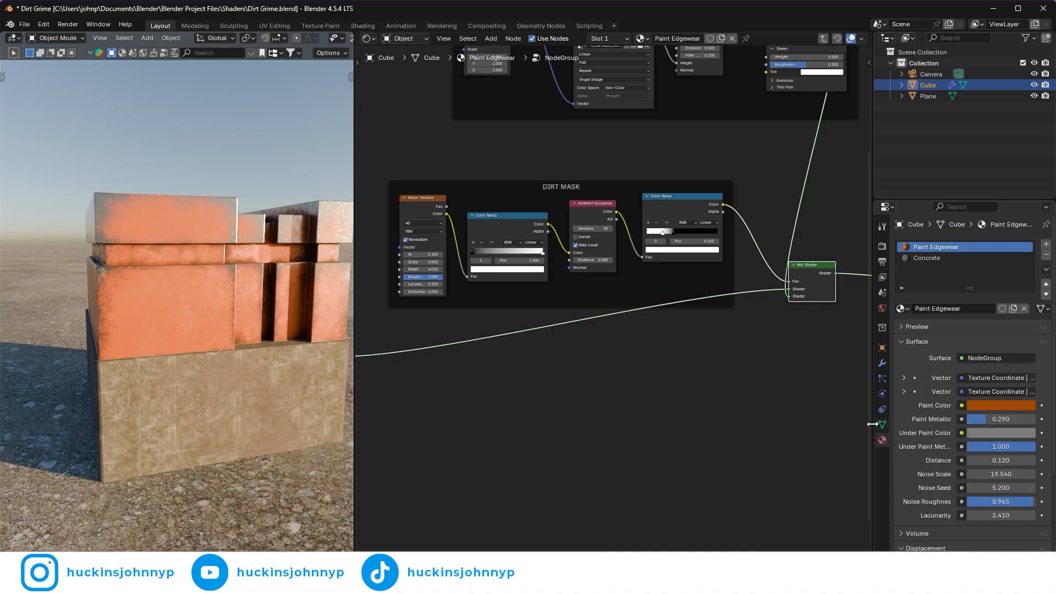
{"action": "left_click", "coordinate": [926, 258]}
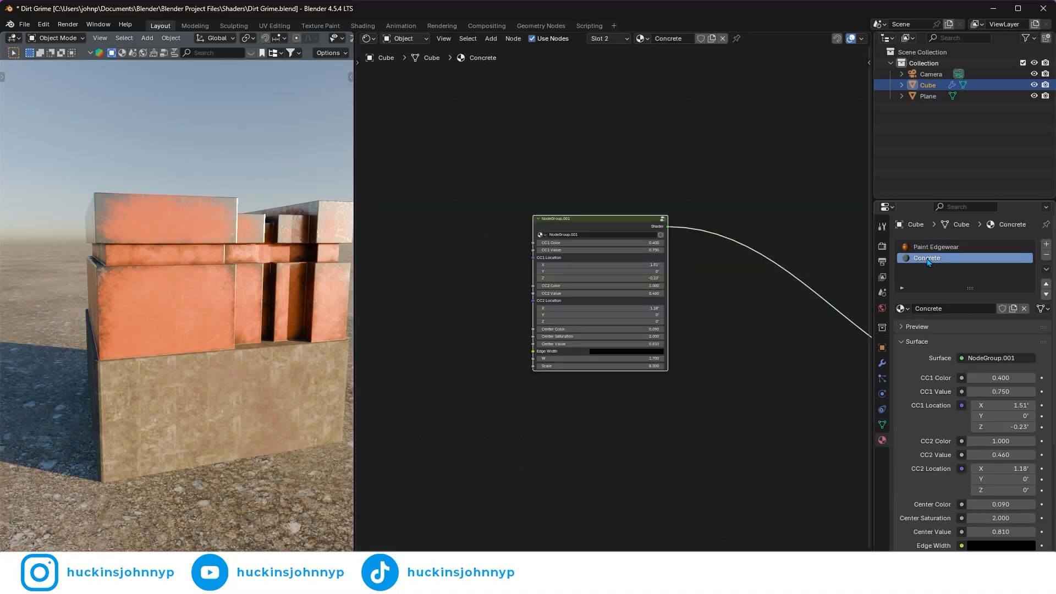
{"action": "key", "text": "Tab"}
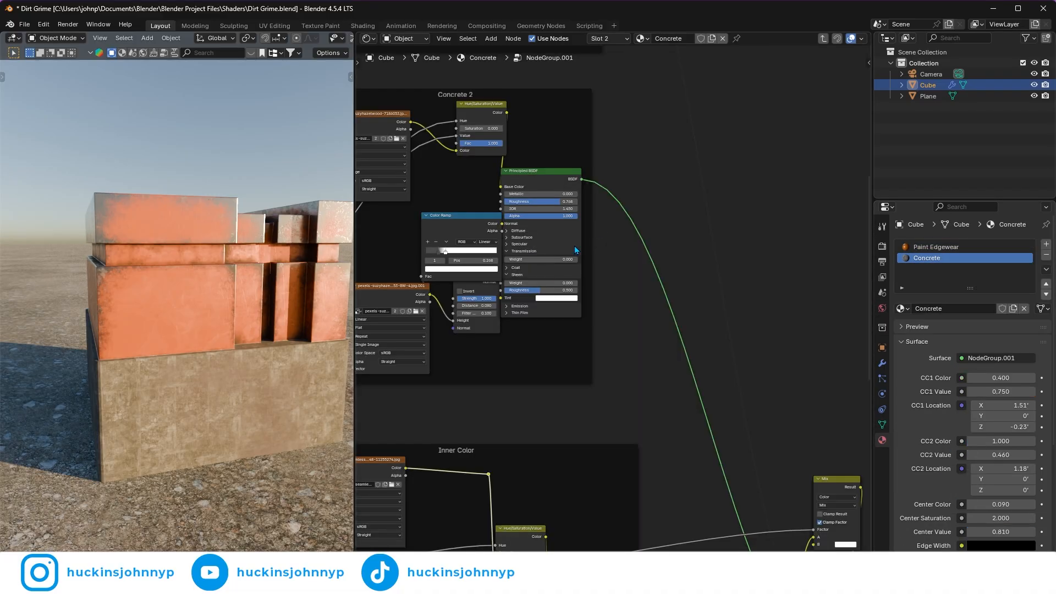
{"action": "scroll", "coordinate": [573, 381], "scroll_direction": "down", "scroll_amount": 4}
{"action": "middle_click_drag", "start_coordinate": [675, 504], "coordinate": [616, 380]}
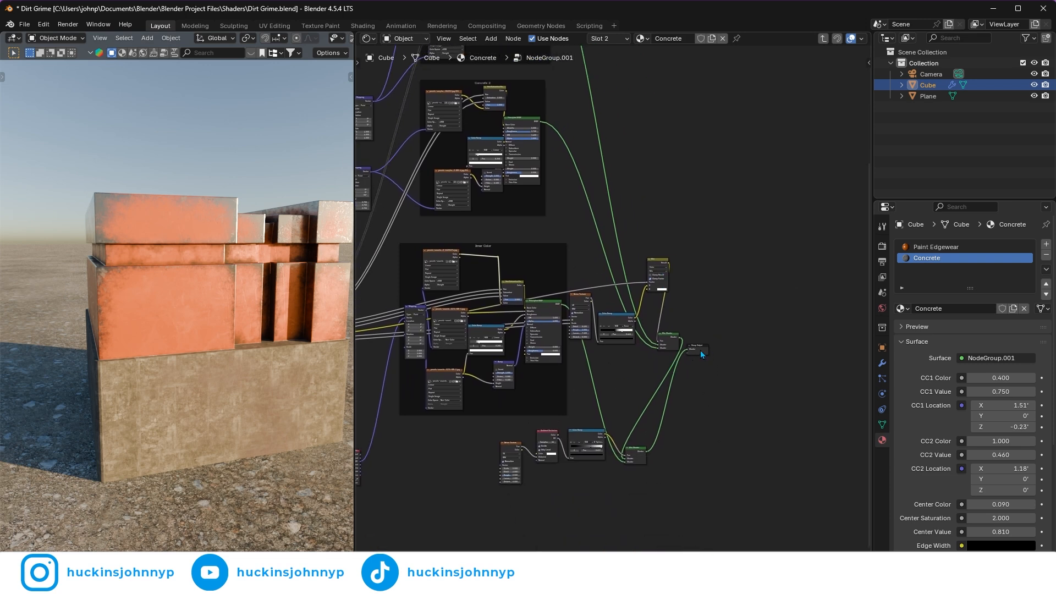
Step: Move the Group Output farther from the shaders and place the last Mix Shader just below the previous one
{"action": "left_click_drag", "start_coordinate": [701, 351], "coordinate": [844, 330]}
{"action": "left_click", "coordinate": [617, 463]}
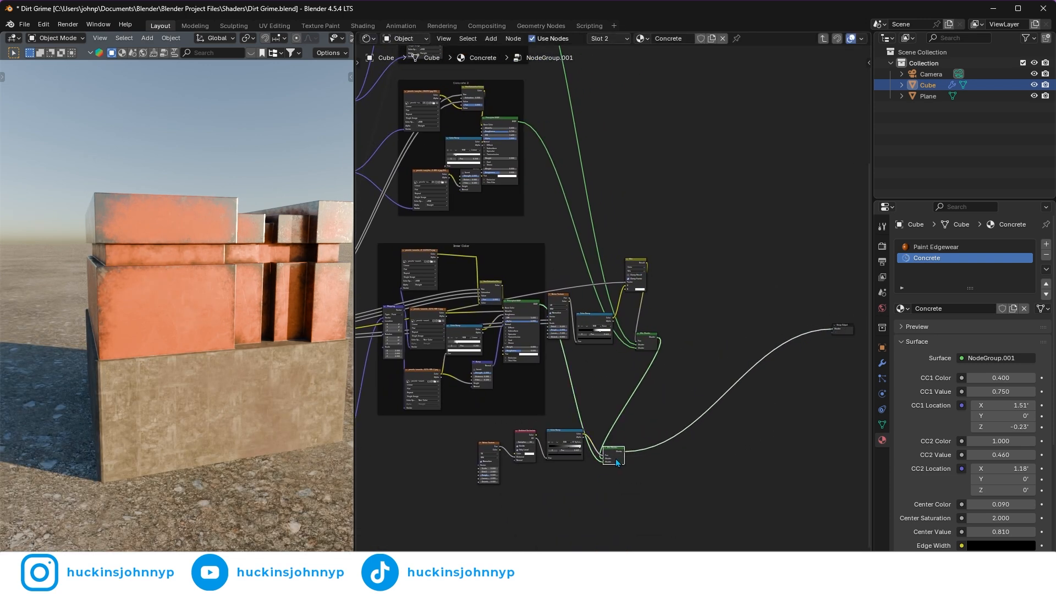
{"action": "left_click_drag", "start_coordinate": [616, 460], "coordinate": [662, 376]}
{"action": "middle_click_drag", "start_coordinate": [767, 303], "coordinate": [729, 361]}
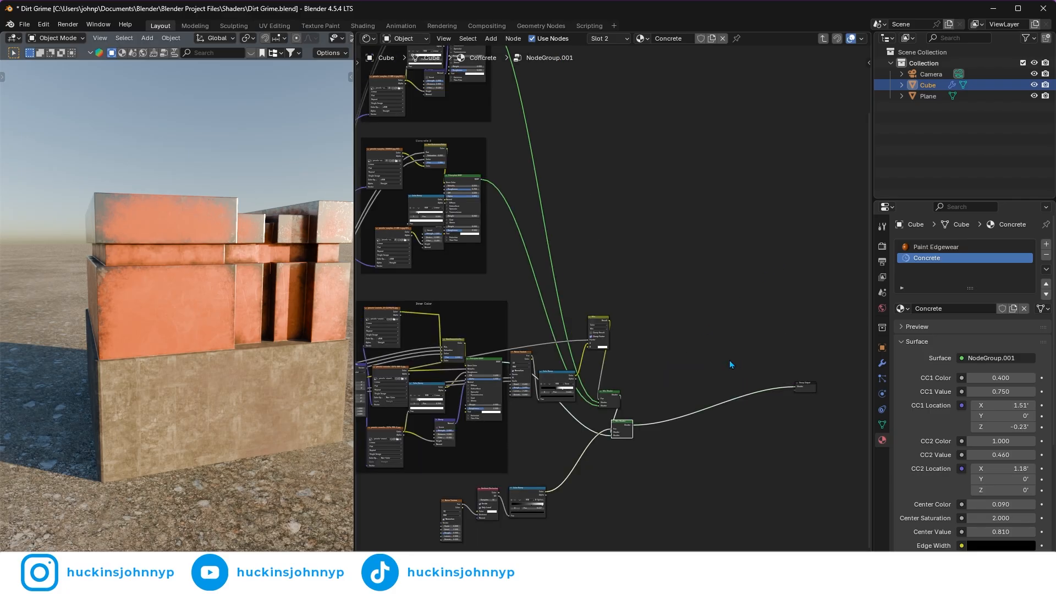
Step: Add a Gradient Texture node in the empty space between the Mix Shaders and the Group Output
{"action": "scroll", "coordinate": [729, 361], "scroll_direction": "up", "scroll_amount": 1}
{"action": "key", "text": "shift+a"}
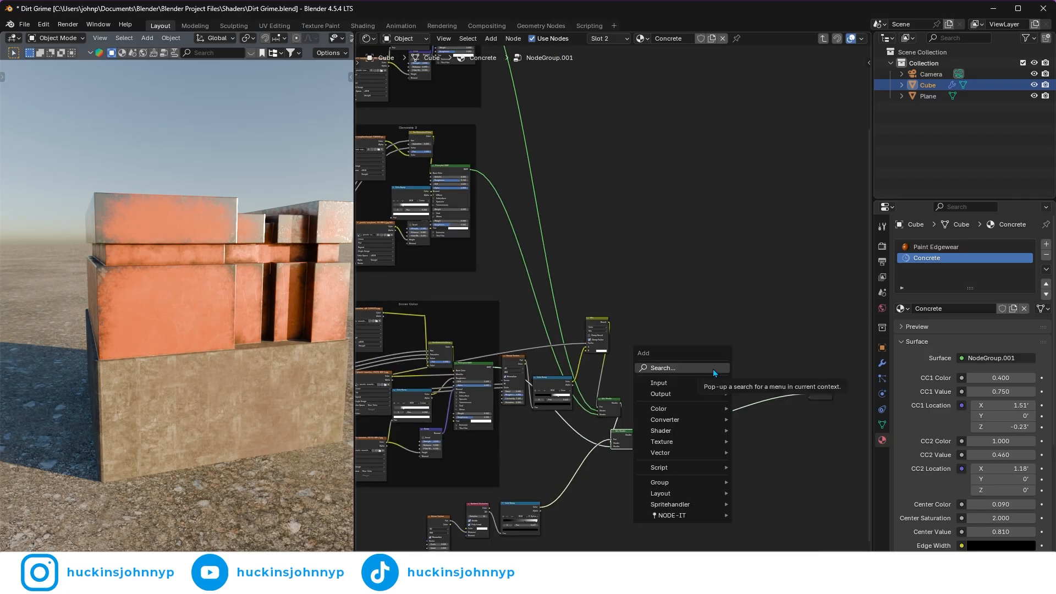
{"action": "left_click", "coordinate": [713, 369]}
{"action": "type", "text": "GRA"}
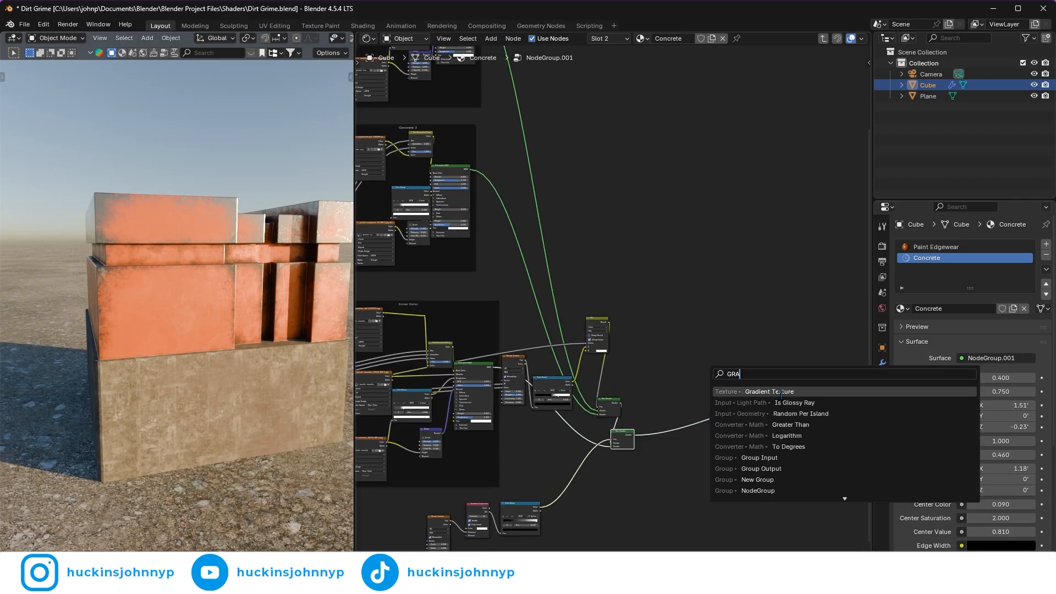
{"action": "key", "text": "Return"}
{"action": "left_click", "coordinate": [715, 369]}
{"action": "scroll", "coordinate": [712, 368], "scroll_direction": "up", "scroll_amount": 2}
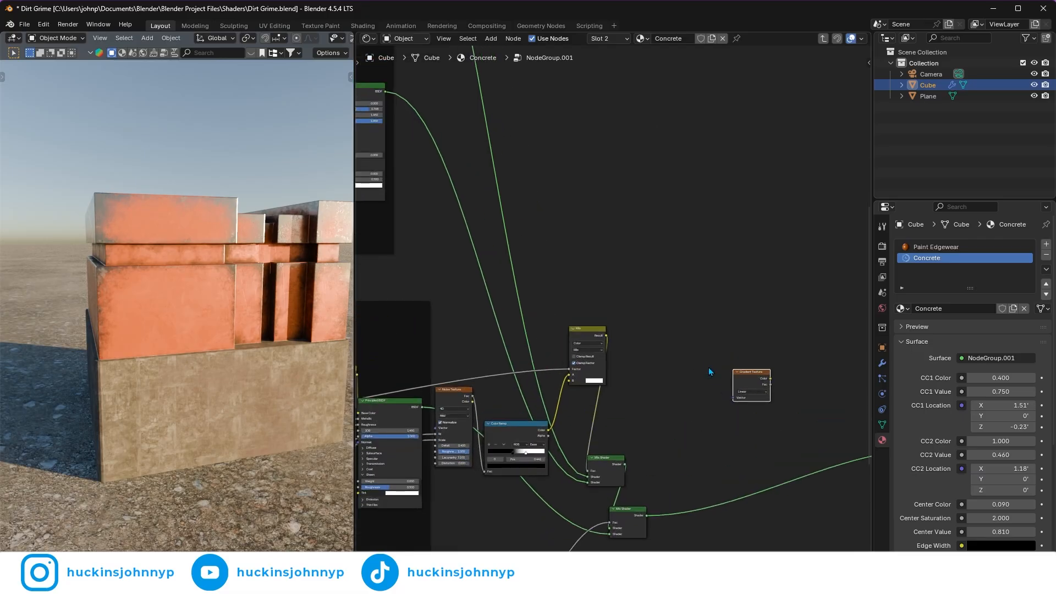
{"action": "scroll", "coordinate": [709, 369], "scroll_direction": "up", "scroll_amount": 1}
{"action": "middle_click_drag", "start_coordinate": [754, 429], "coordinate": [545, 374]}
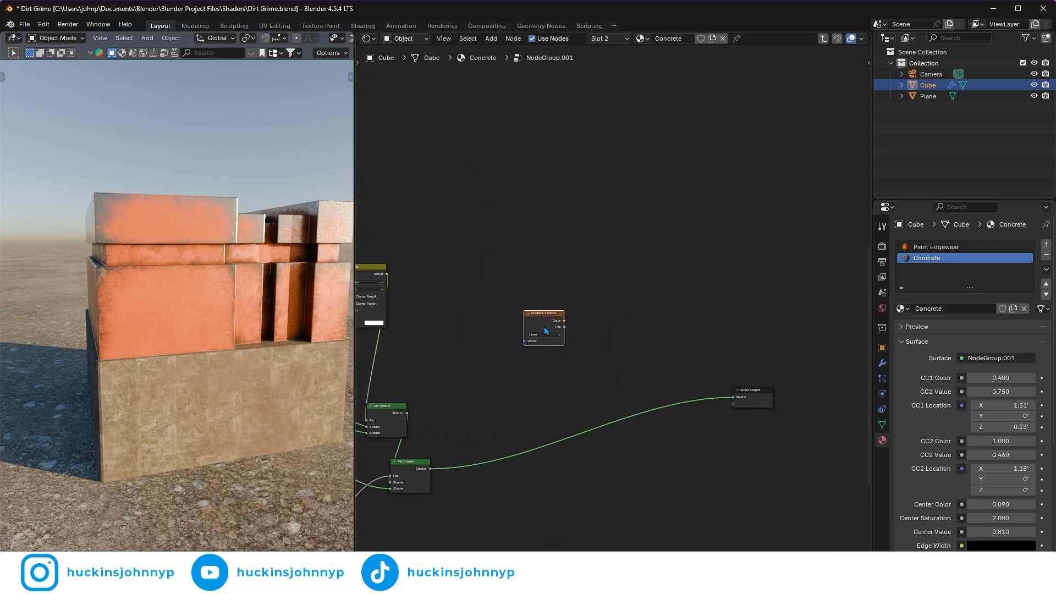
Step: Attach Texture Coordinate and Mapping nodes to the Gradient Texture and preview the gradient on the cube
{"action": "key", "text": "ctrl+t"}
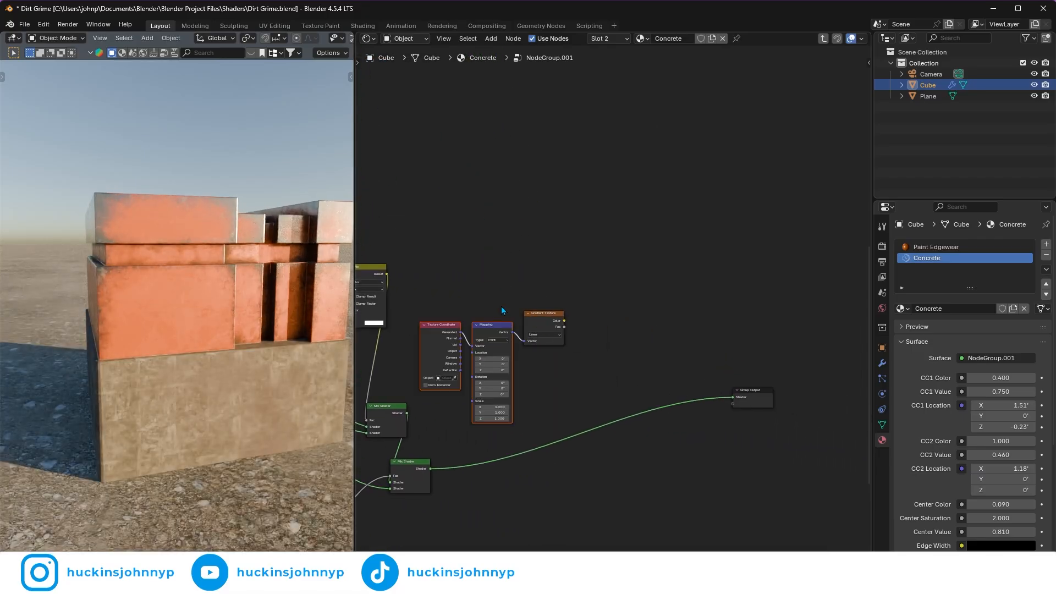
{"action": "middle_click_drag", "start_coordinate": [500, 306], "coordinate": [532, 289]}
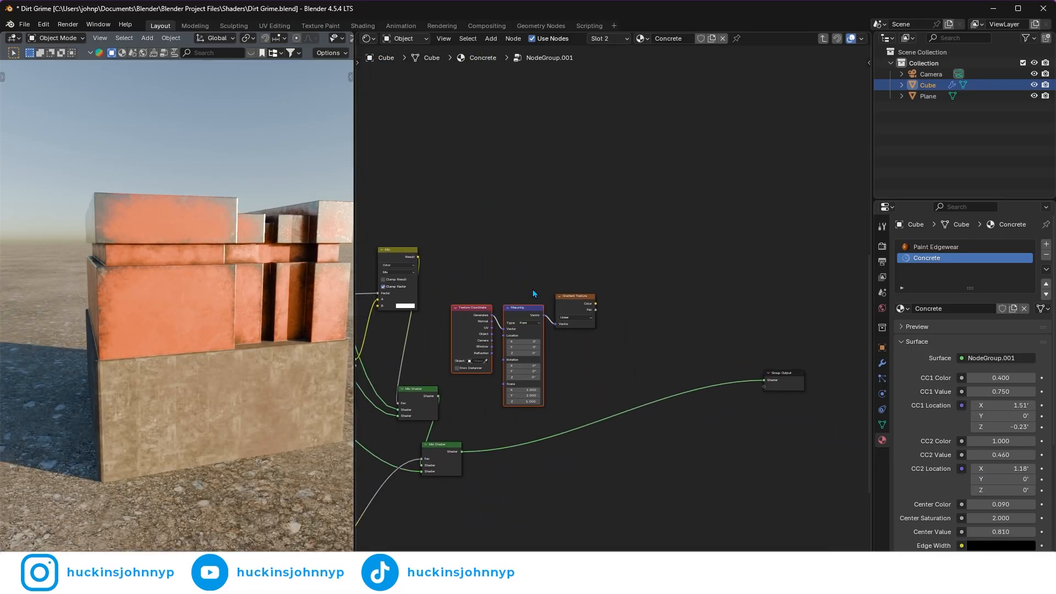
{"action": "left_click", "coordinate": [572, 306]}
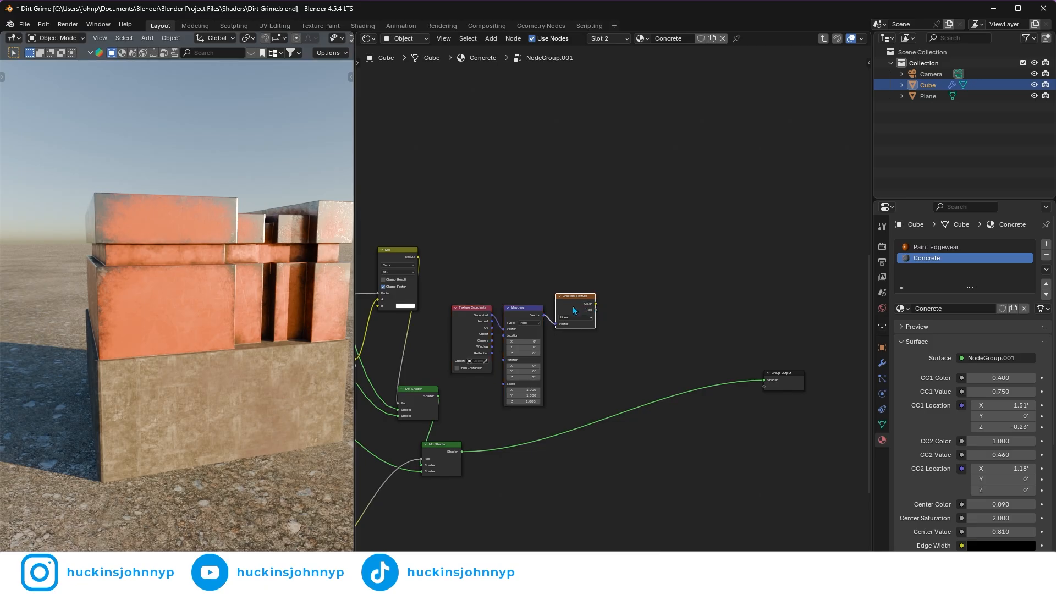
{"action": "left_click", "coordinate": [574, 305], "text": "ctrl+shift"}
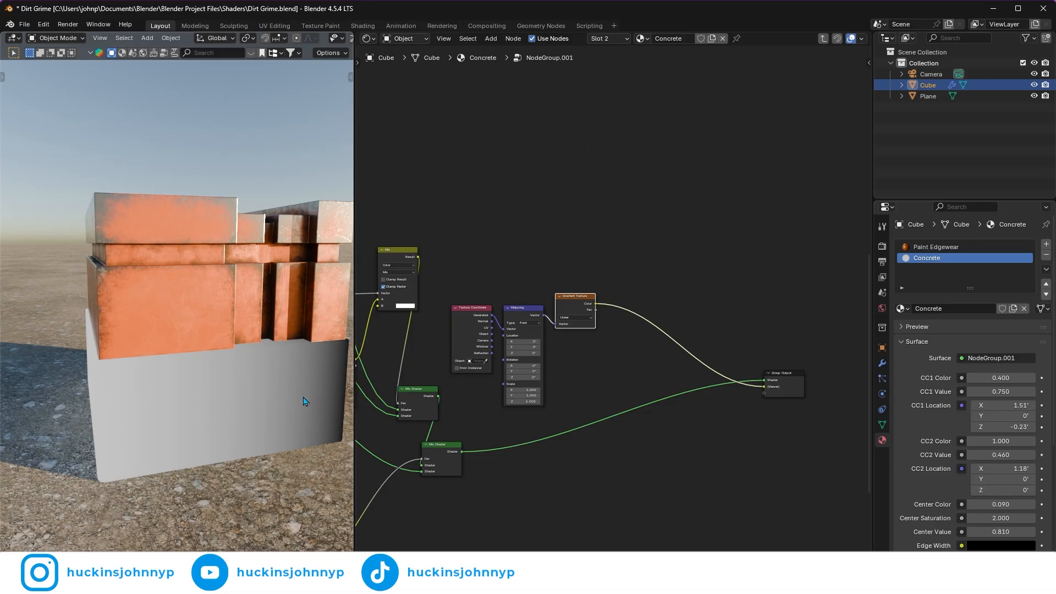
Step: Space the Gradient Texture away from its Mapping node and set the mapping's Y rotation to -90° and X location to 1.2'
{"action": "left_click_drag", "start_coordinate": [574, 309], "coordinate": [605, 311]}
{"action": "scroll", "coordinate": [522, 410], "scroll_direction": "up", "scroll_amount": 7}
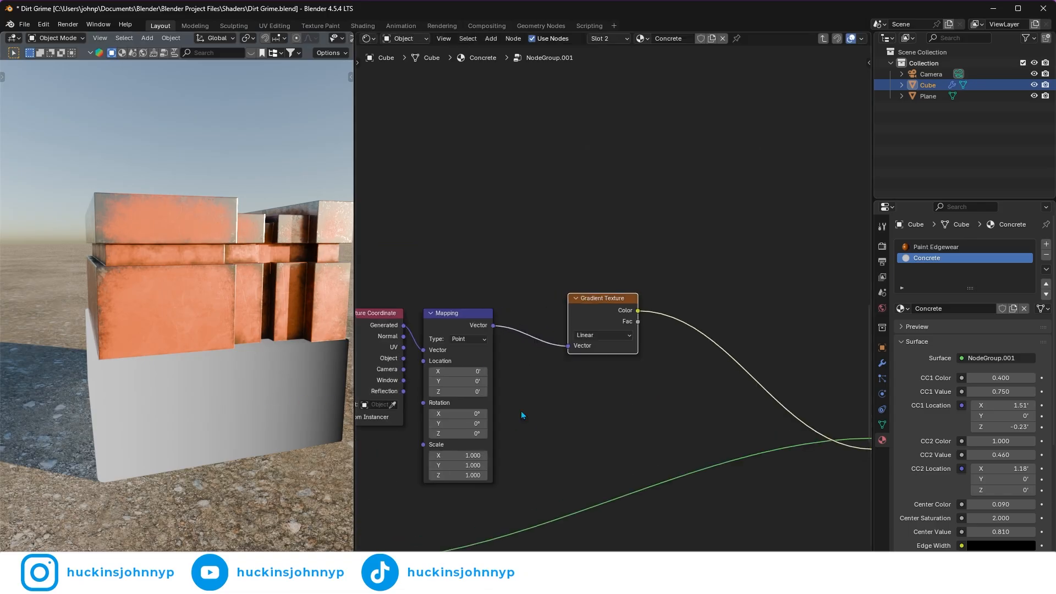
{"action": "middle_click_drag", "start_coordinate": [522, 413], "coordinate": [593, 313]}
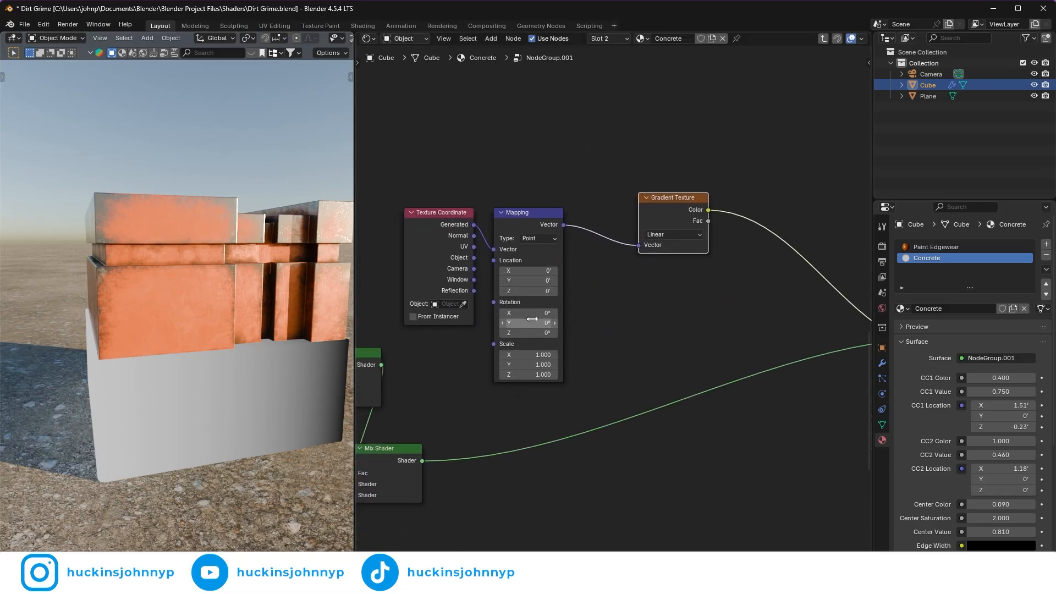
{"action": "left_click_drag", "start_coordinate": [529, 318], "coordinate": [478, 319]}
{"action": "left_click_drag", "start_coordinate": [529, 270], "coordinate": [553, 270], "text": "ctrl"}
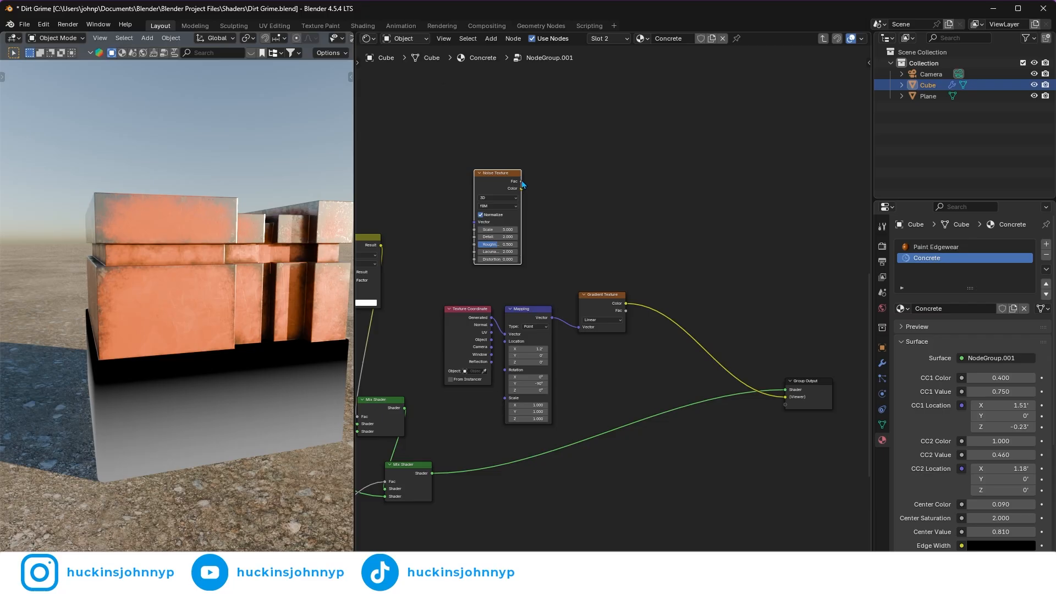
Step: Feed the Noise Texture's Fac output into a new Color Ramp
{"action": "left_click_drag", "start_coordinate": [521, 182], "coordinate": [562, 199]}
{"action": "type", "text": "c"}
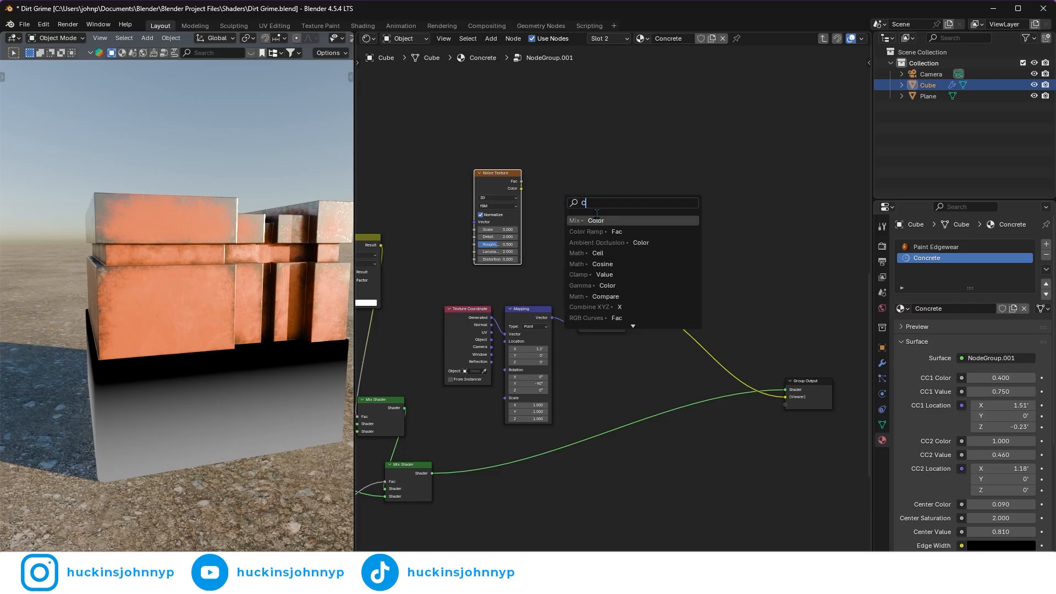
{"action": "left_click", "coordinate": [589, 231]}
Step: Connect the Gradient Texture's color to input A of a new Mix Color node with a white B color and Subtract blending
{"action": "left_click_drag", "start_coordinate": [650, 307], "coordinate": [717, 336]}
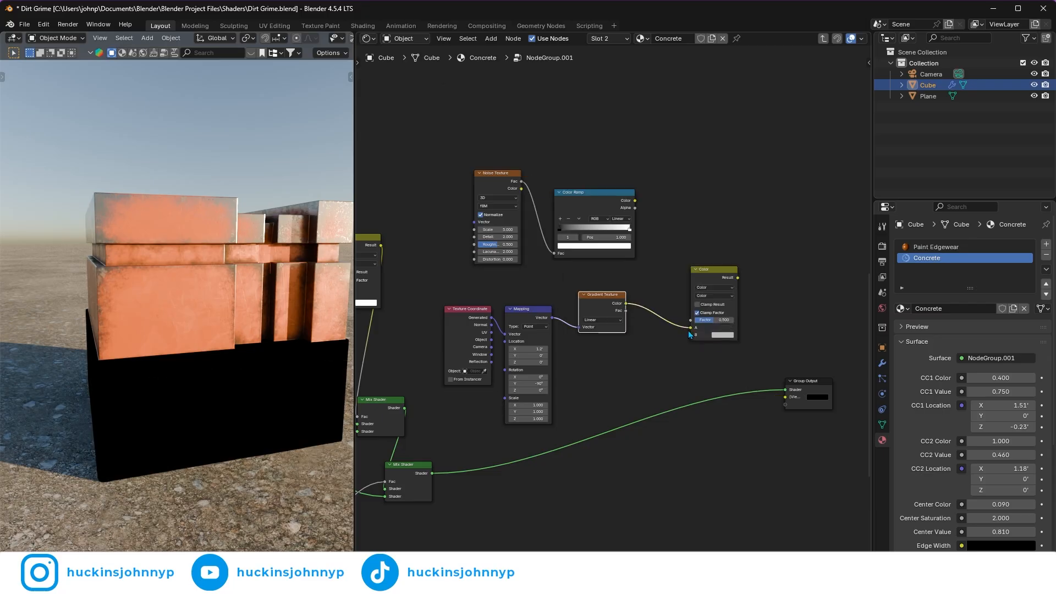
{"action": "left_click", "coordinate": [726, 337]}
{"action": "left_click_drag", "start_coordinate": [772, 240], "coordinate": [772, 225]}
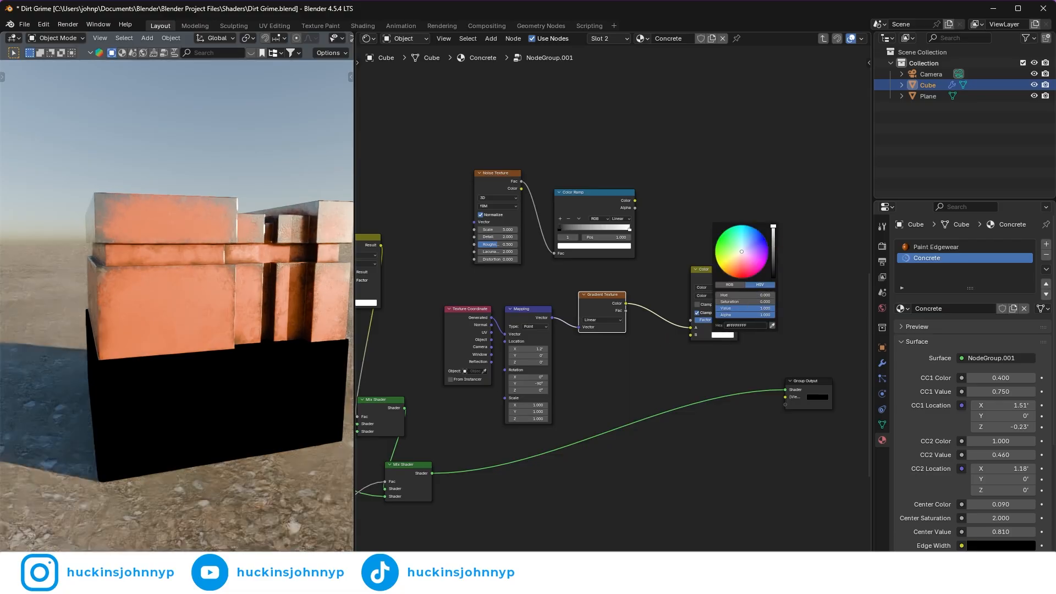
{"action": "left_click", "coordinate": [717, 295]}
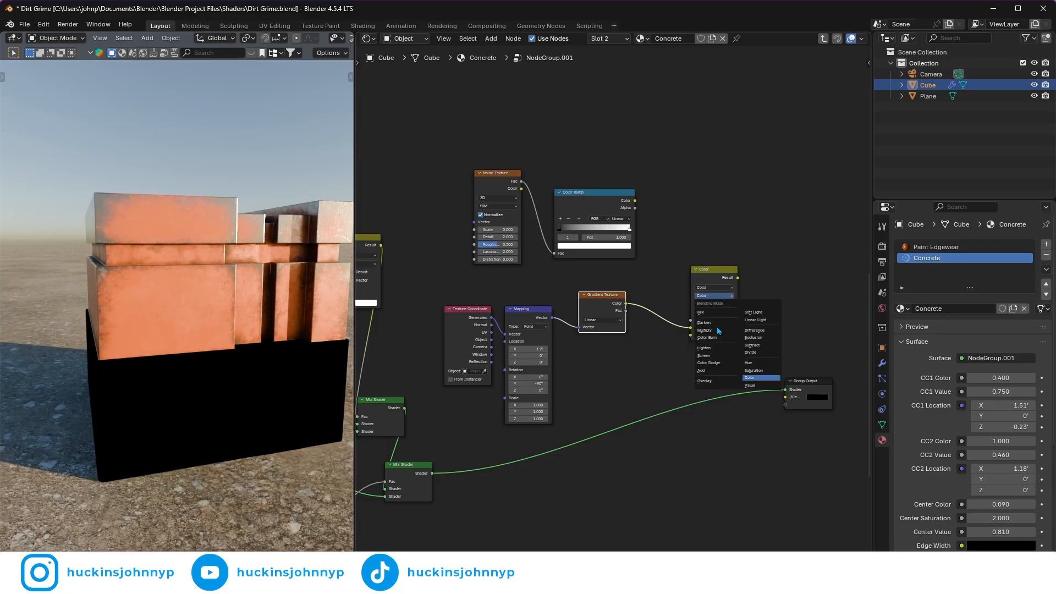
{"action": "left_click", "coordinate": [755, 346]}
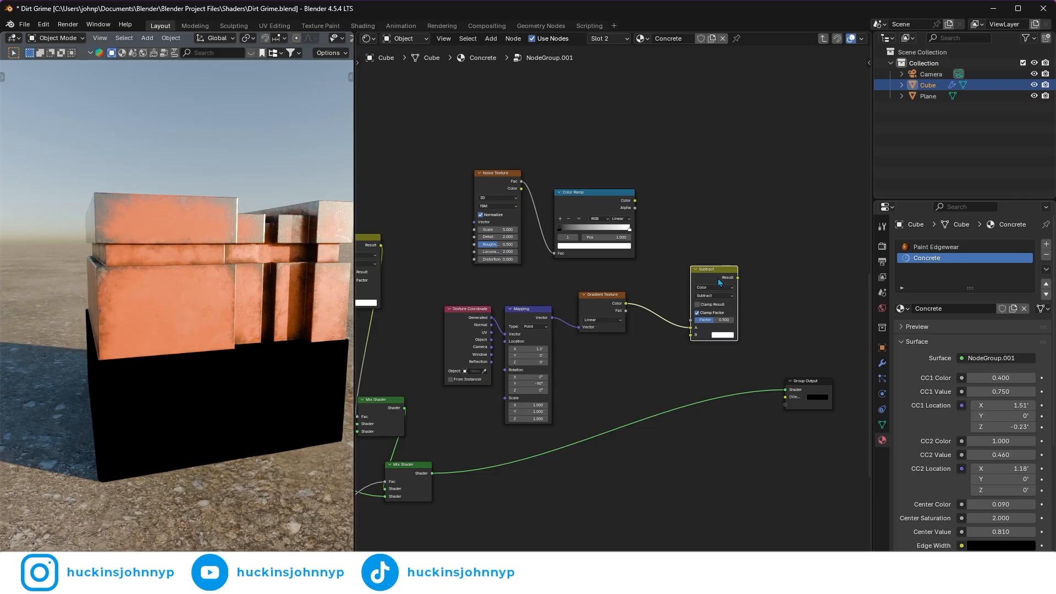
Step: Drive the Subtract node's factor with the Color Ramp's color and preview the result with B darkened to grey
{"action": "left_click_drag", "start_coordinate": [718, 279], "coordinate": [720, 243]}
{"action": "left_click_drag", "start_coordinate": [635, 201], "coordinate": [691, 285]}
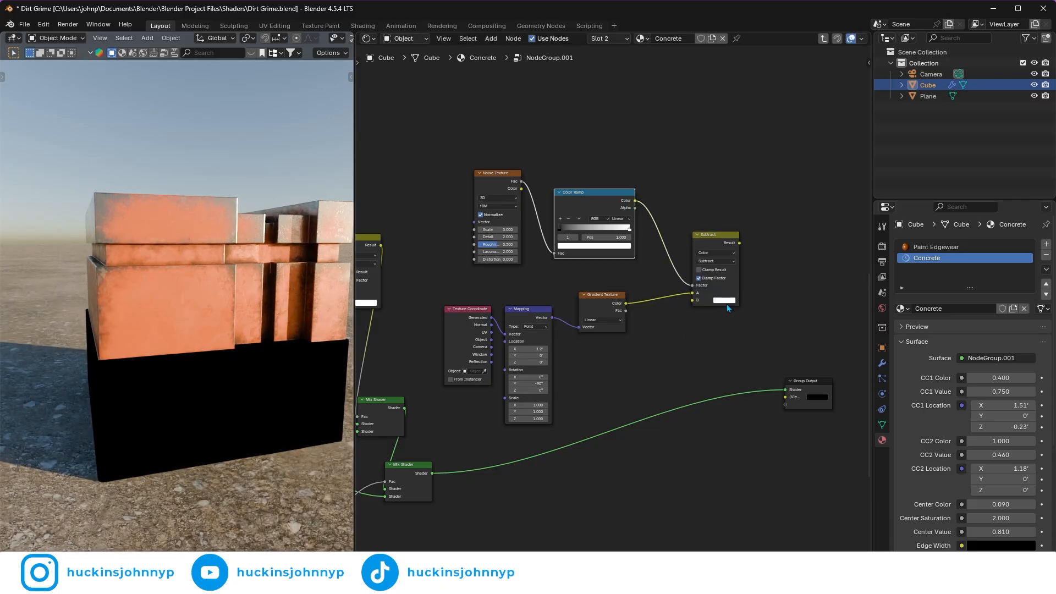
{"action": "left_click", "coordinate": [714, 237], "text": "ctrl+shift"}
{"action": "left_click", "coordinate": [723, 300]}
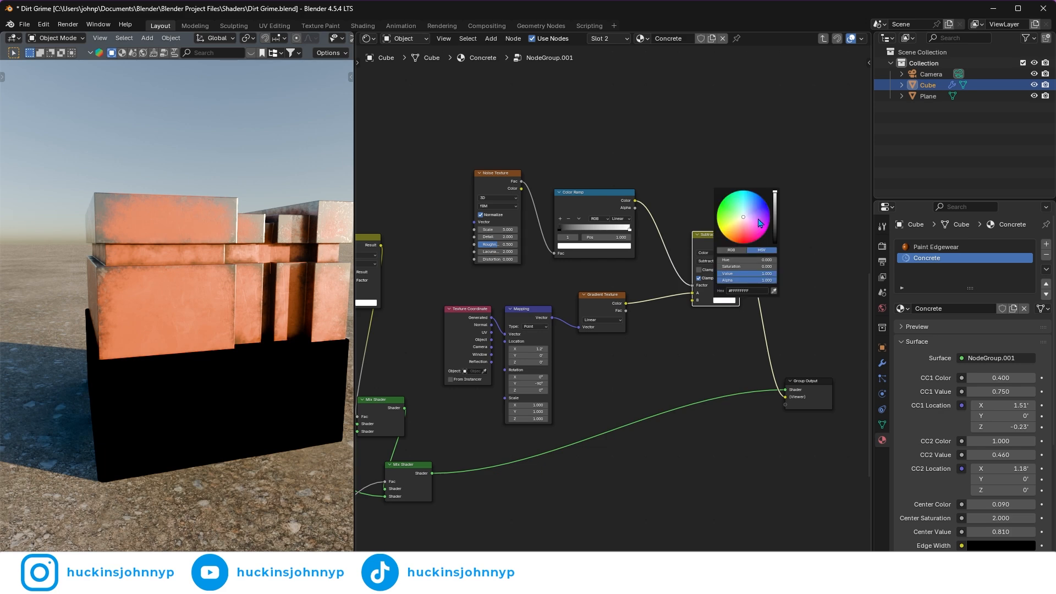
{"action": "mouse_move", "coordinate": [775, 195]}
{"action": "left_mouse_down"}
{"action": "mouse_move", "coordinate": [775, 221]}
{"action": "mouse_move", "coordinate": [775, 212]}
{"action": "left_mouse_up"}
Step: Set the Noise Texture to 4D with a scale of 7 and a W of 0.180
{"action": "scroll", "coordinate": [440, 236], "scroll_direction": "up", "scroll_amount": 1}
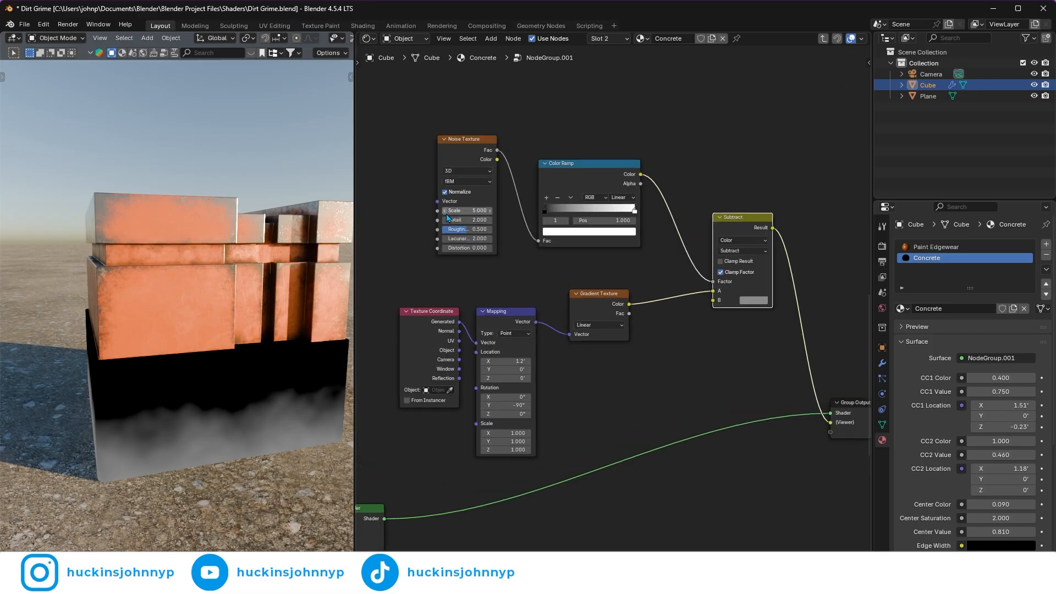
{"action": "middle_click_drag", "start_coordinate": [386, 221], "coordinate": [423, 236]}
{"action": "left_click_drag", "start_coordinate": [501, 225], "coordinate": [520, 225], "text": "ctrl"}
{"action": "left_click", "coordinate": [497, 187]}
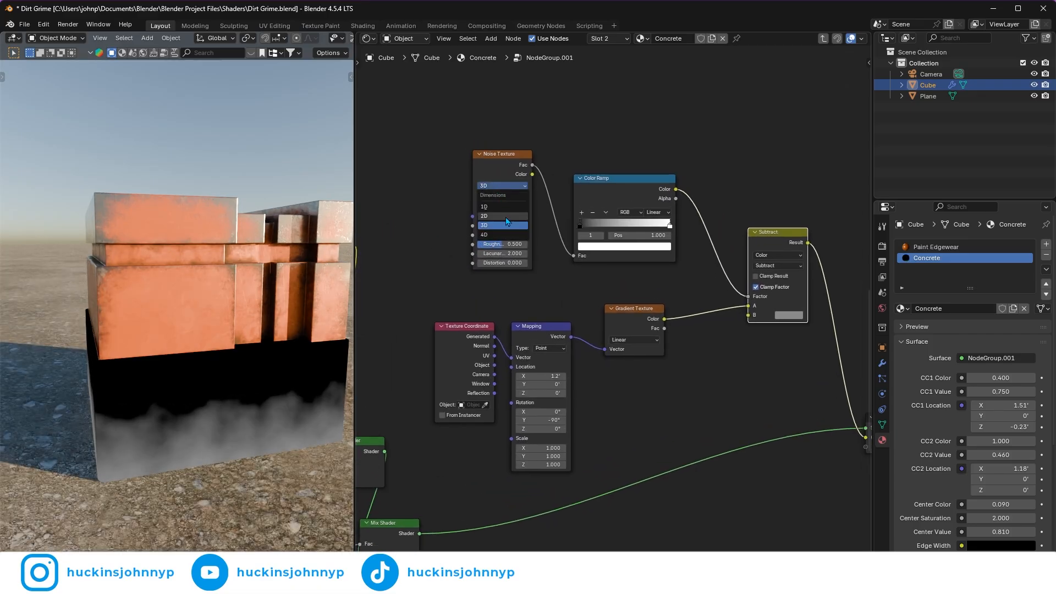
{"action": "left_click", "coordinate": [504, 233]}
{"action": "left_click_drag", "start_coordinate": [503, 226], "coordinate": [513, 225]}
Step: Set the Mapping node's Z scale to 0.630 and the Color Ramp's white stop position to 0.759
{"action": "left_click_drag", "start_coordinate": [540, 464], "coordinate": [525, 464]}
{"action": "left_click_drag", "start_coordinate": [668, 235], "coordinate": [635, 236]}
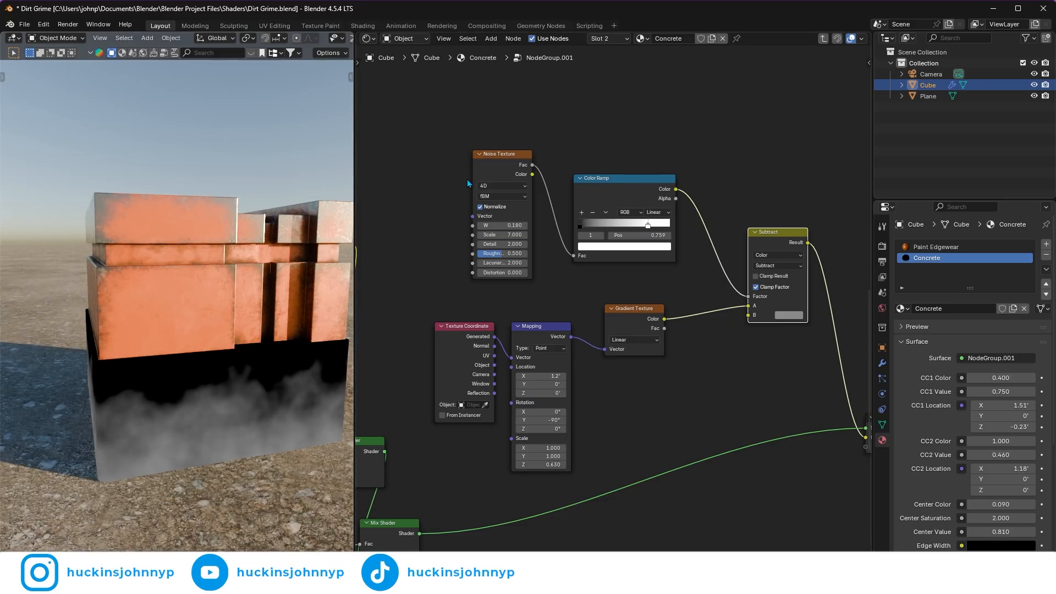
Step: Adjust the Noise Texture's scale, set its detail to 2.500, and examine the mask around the cube's base
{"action": "left_click_drag", "start_coordinate": [502, 235], "coordinate": [510, 234]}
{"action": "left_click_drag", "start_coordinate": [502, 244], "coordinate": [525, 243]}
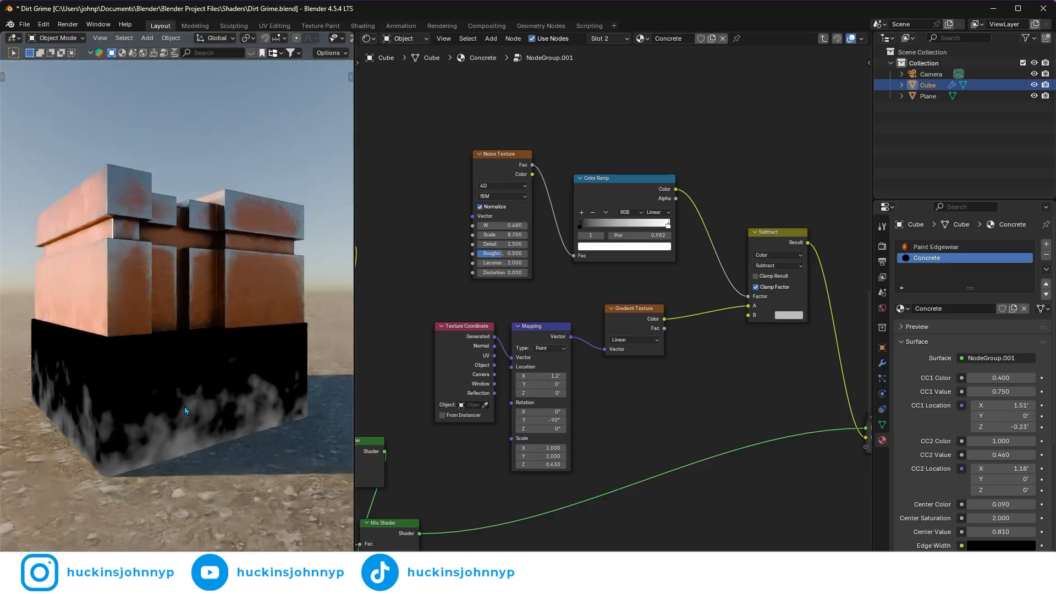
{"action": "middle_click_drag", "start_coordinate": [184, 406], "coordinate": [104, 390]}
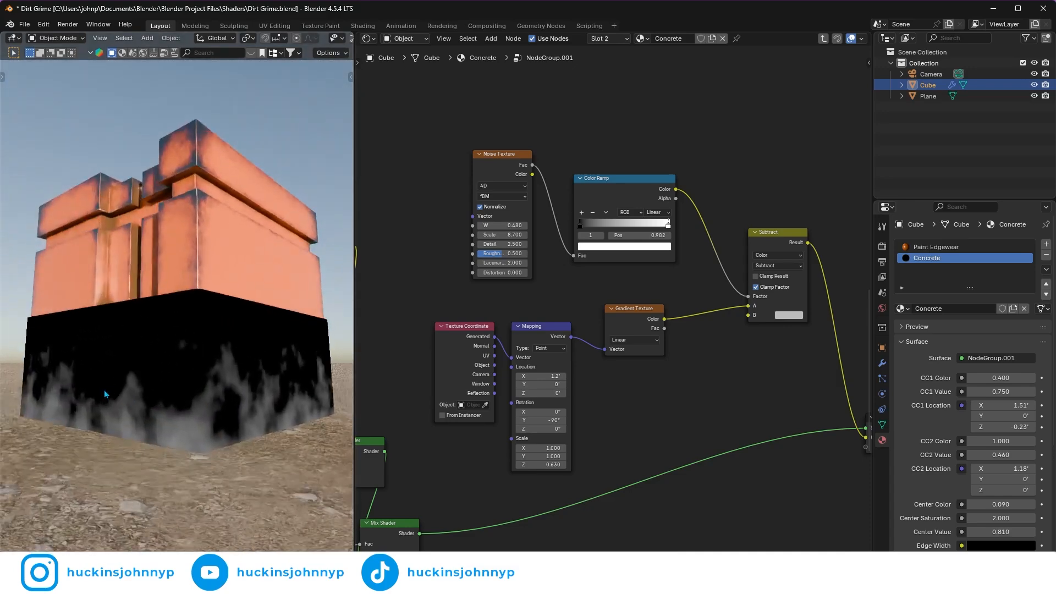
Step: Move the gradient and noise mask nodes clear of the shader link and group them in a frame labelled DIRT MASK
{"action": "scroll", "coordinate": [425, 223], "scroll_direction": "down", "scroll_amount": 3}
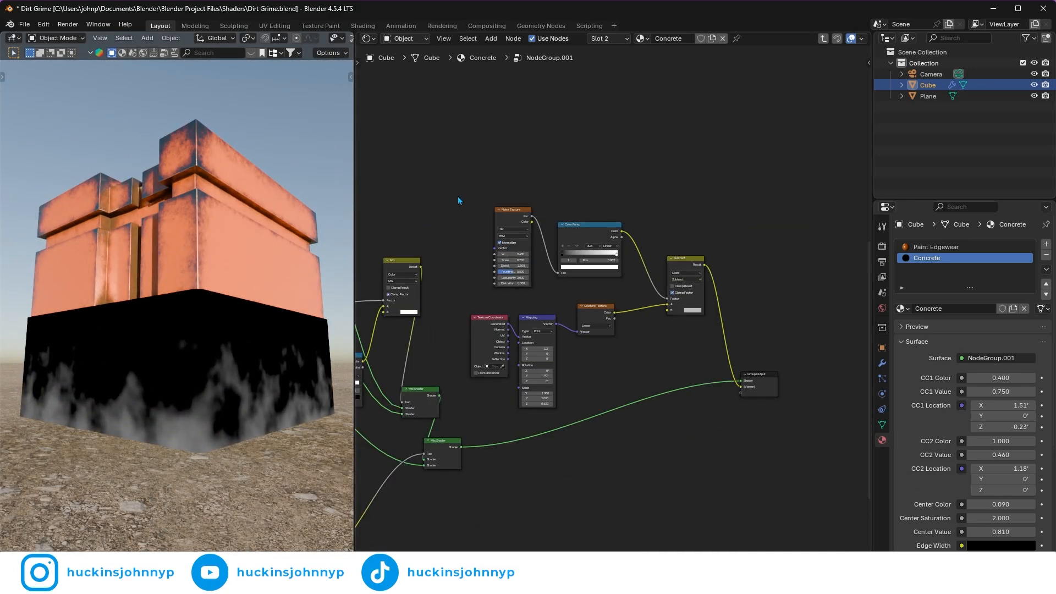
{"action": "left_click_drag", "start_coordinate": [458, 194], "coordinate": [691, 345]}
{"action": "key", "text": "g"}
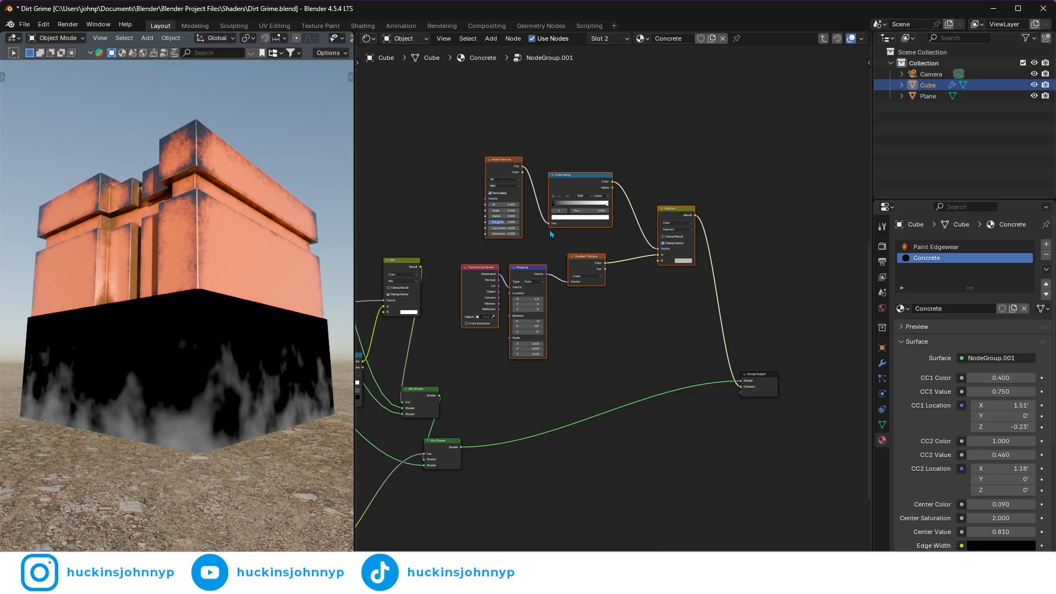
{"action": "key", "text": "ctrl+j"}
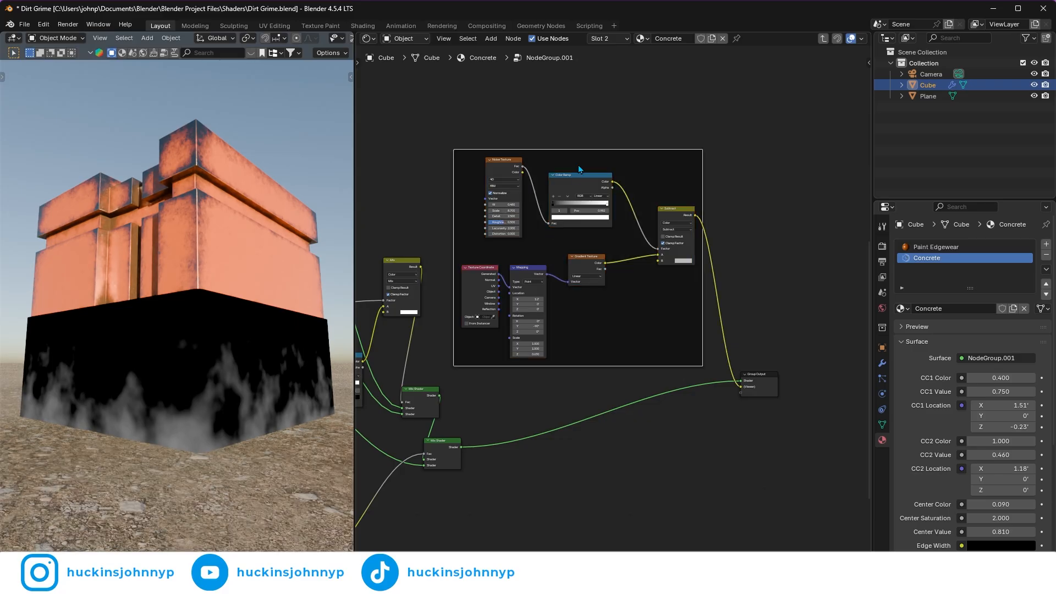
{"action": "key", "text": "F2"}
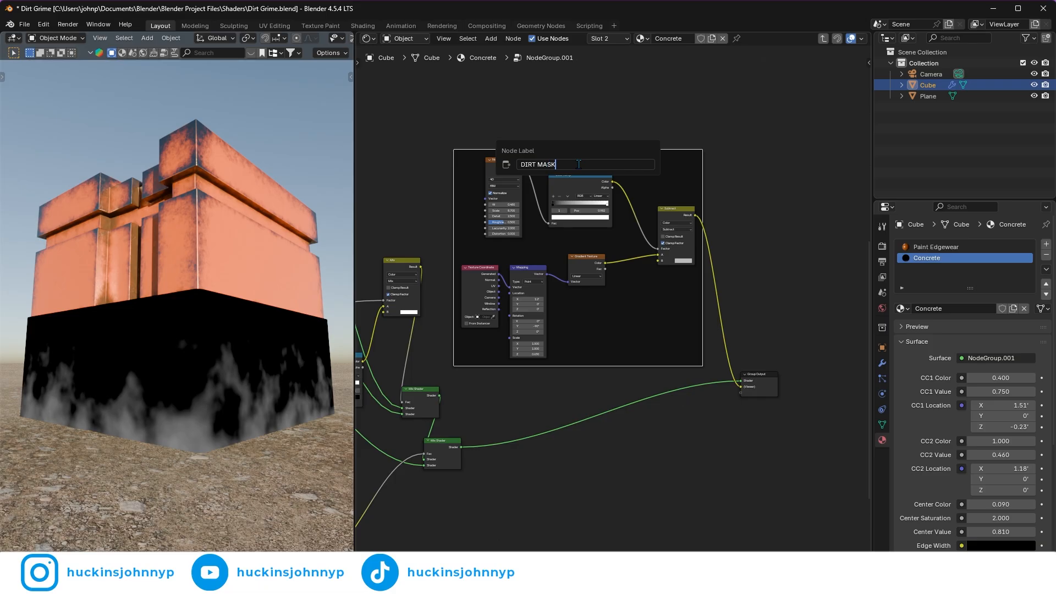
{"action": "key", "text": "Return"}
{"action": "scroll", "coordinate": [594, 242], "scroll_direction": "down", "scroll_amount": 3}
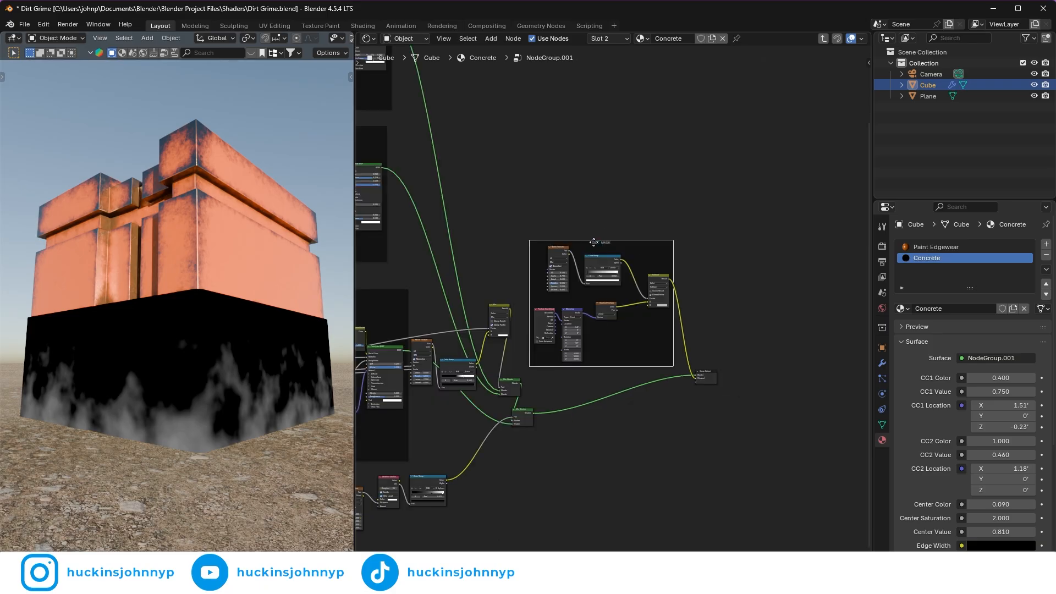
Step: Open the Paint Edgewear material's node group and copy the complete DIRT frame with its nodes
{"action": "left_click", "coordinate": [927, 248]}
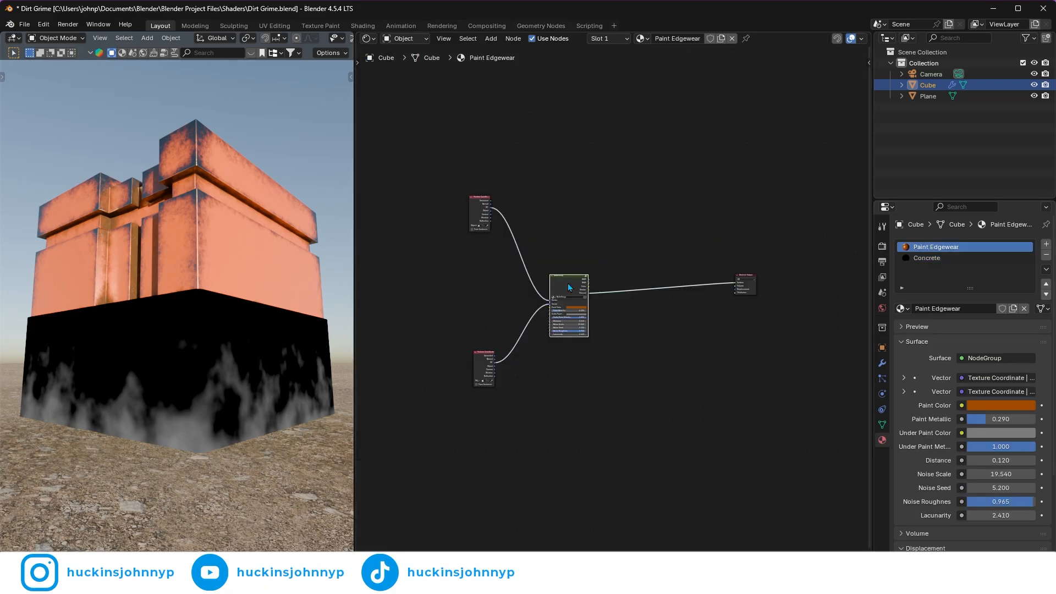
{"action": "key", "text": "Tab"}
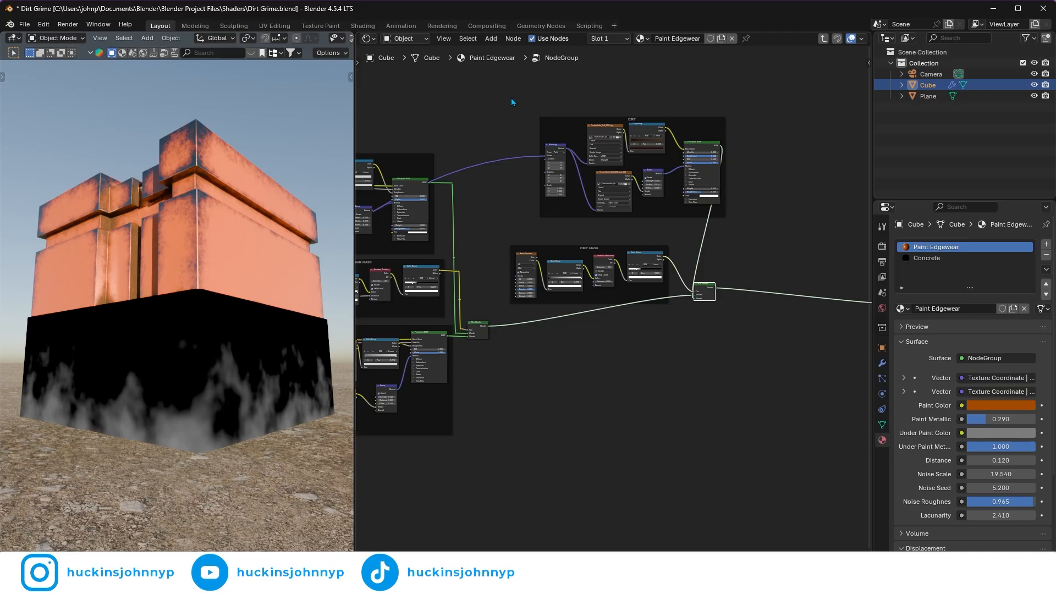
{"action": "left_click_drag", "start_coordinate": [511, 102], "coordinate": [726, 215]}
{"action": "key", "text": "ctrl+c"}
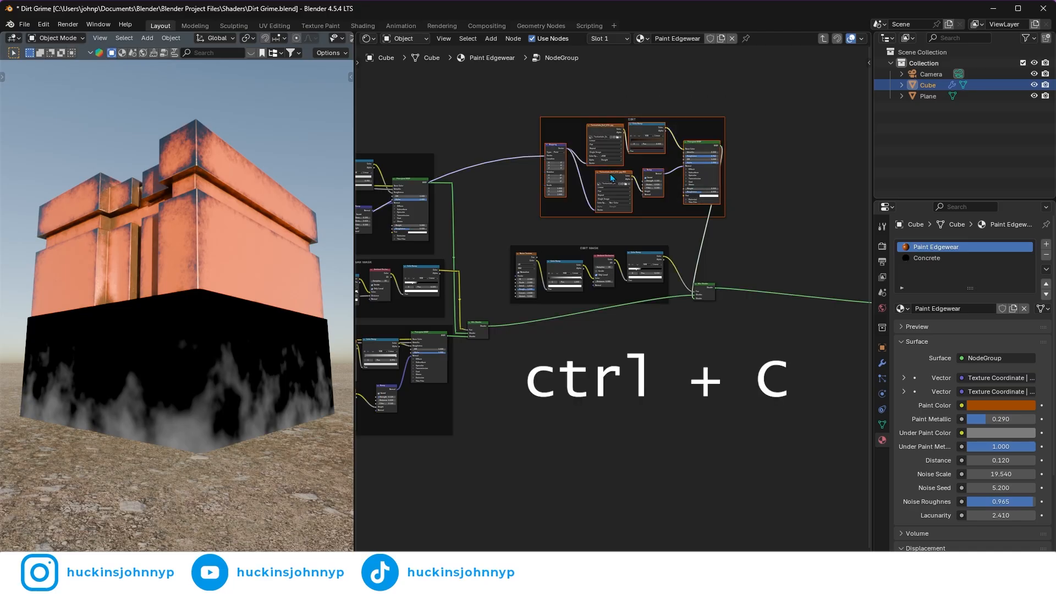
Step: Paste the DIRT frame into the Concrete material's node group, above the DIRT MASK frame
{"action": "left_click", "coordinate": [926, 258]}
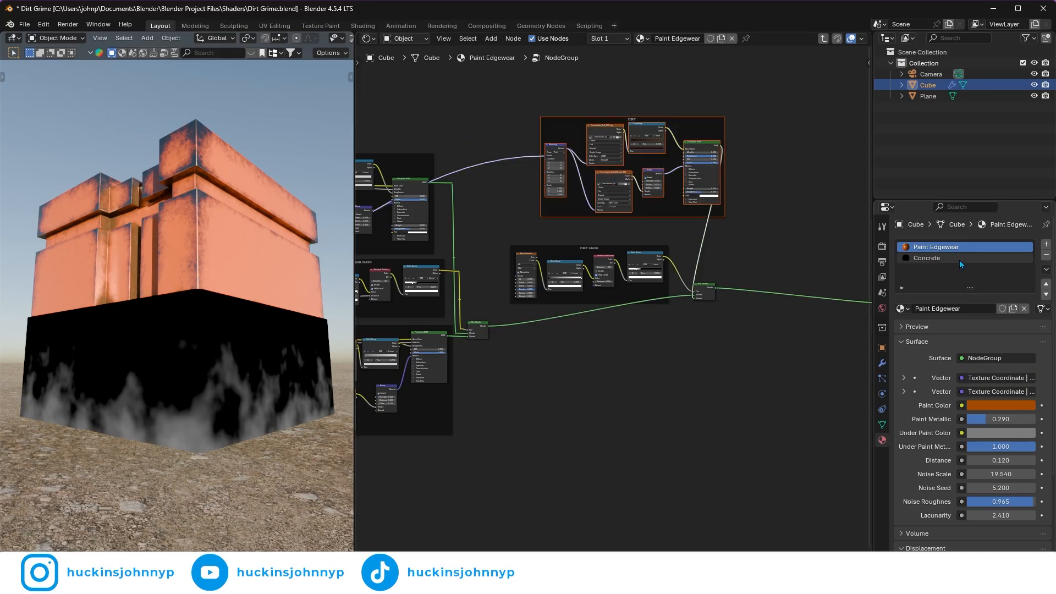
{"action": "key", "text": "Tab"}
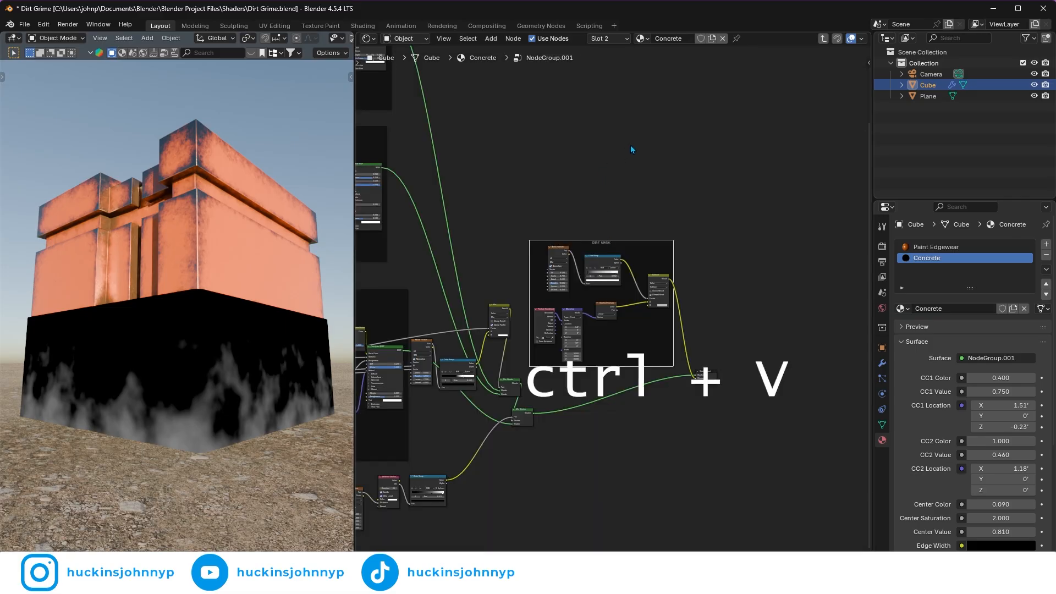
{"action": "key", "text": "ctrl+v"}
{"action": "scroll", "coordinate": [532, 445], "scroll_direction": "up", "scroll_amount": 6}
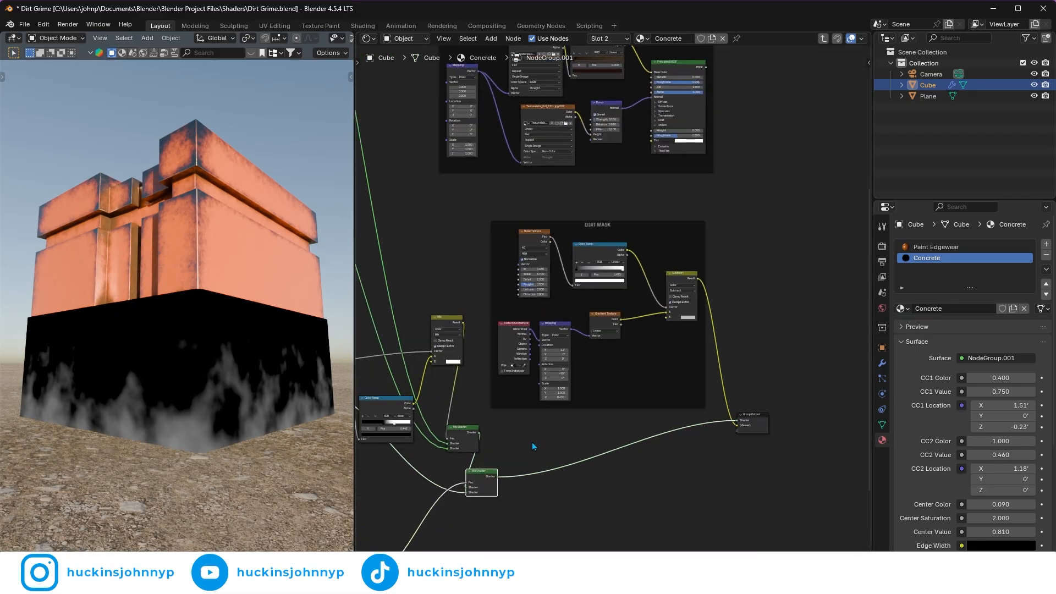
Step: Duplicate the final Mix Shader, insert it before the Group Output, and link the DIRT frame's Principled BSDF to its second shader input
{"action": "middle_click_drag", "start_coordinate": [537, 465], "coordinate": [473, 395]}
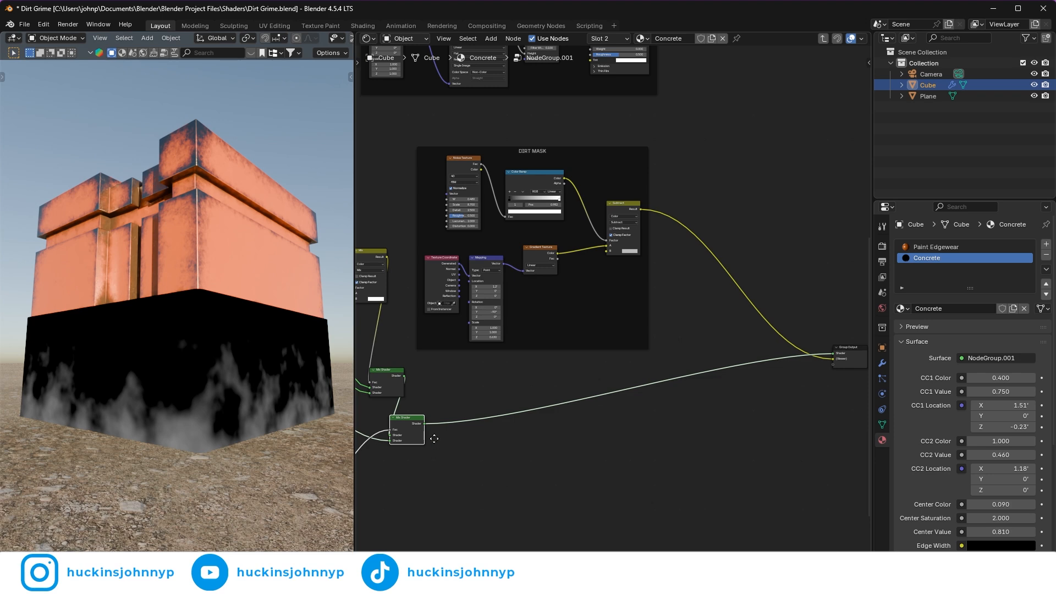
{"action": "key", "text": "shift+d"}
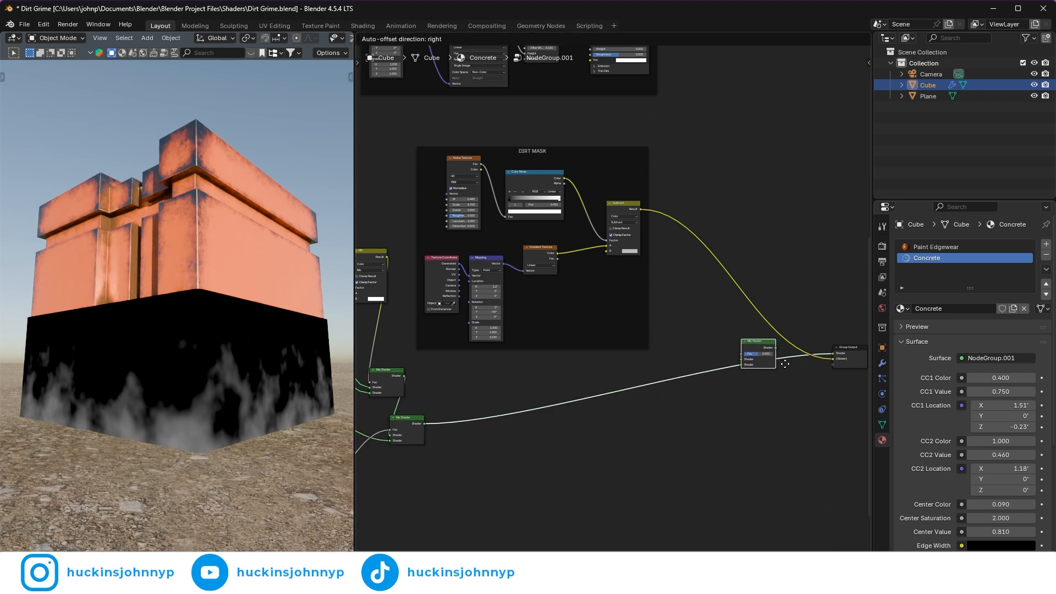
{"action": "left_click", "coordinate": [783, 361]}
{"action": "scroll", "coordinate": [715, 220], "scroll_direction": "down", "scroll_amount": 2}
{"action": "left_click_drag", "start_coordinate": [677, 152], "coordinate": [702, 354]}
{"action": "scroll", "coordinate": [715, 336], "scroll_direction": "up", "scroll_amount": 2}
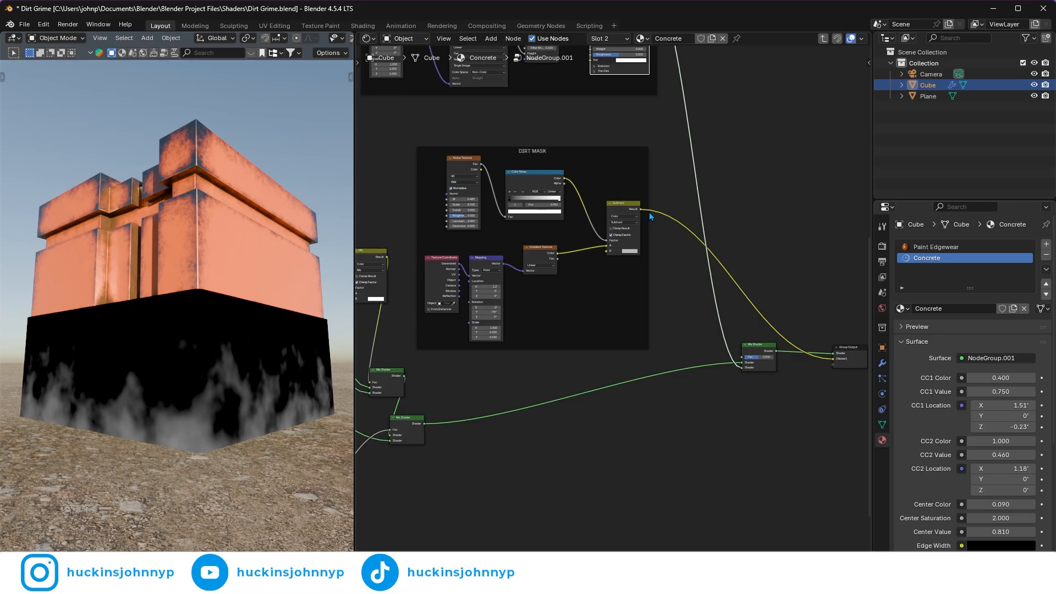
Step: Use the DIRT MASK's Subtract result as the new Mix Shader's factor and preview the combined shader on the cube
{"action": "left_click_drag", "start_coordinate": [640, 211], "coordinate": [746, 361]}
{"action": "left_click", "coordinate": [770, 349], "text": "ctrl+shift"}
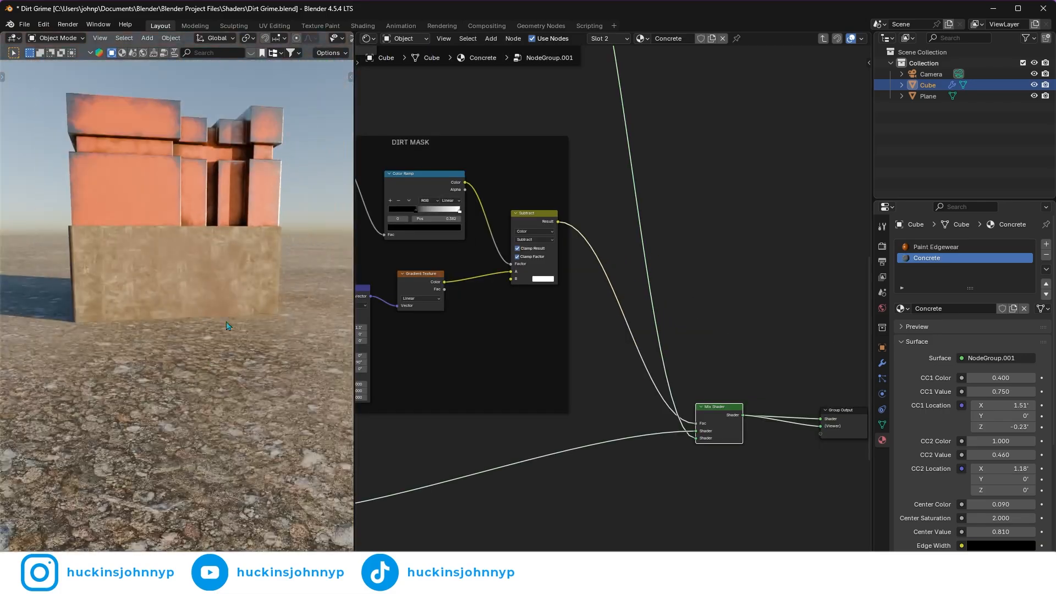
{"action": "middle_click_drag", "start_coordinate": [227, 324], "coordinate": [500, 310]}
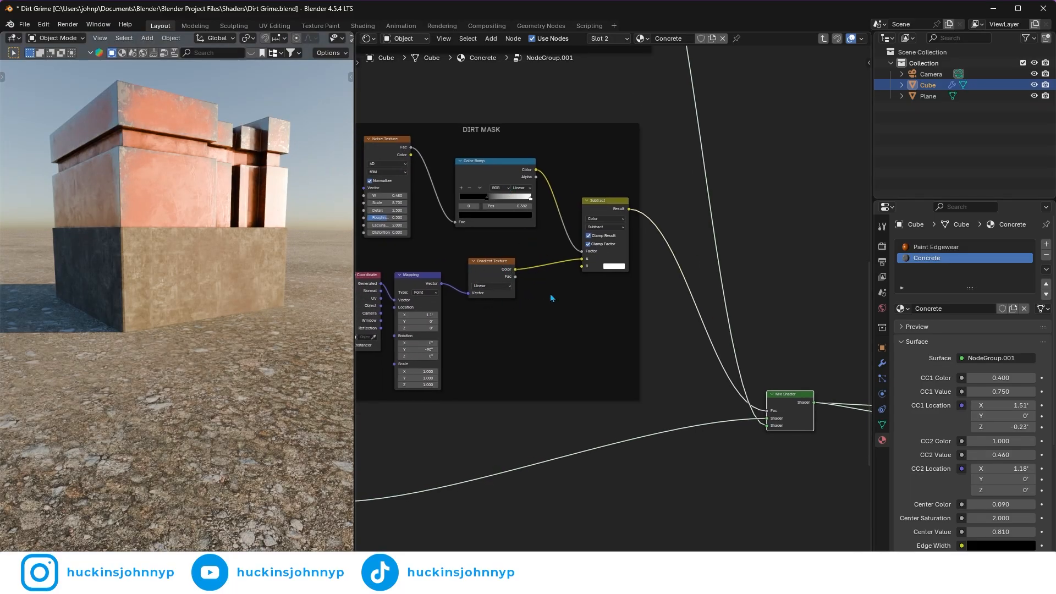
Step: Insert a Color Ramp between the Gradient Texture and the Subtract node's A input in the DIRT MASK frame
{"action": "key", "text": "shift+a"}
{"action": "type", "text": "c"}
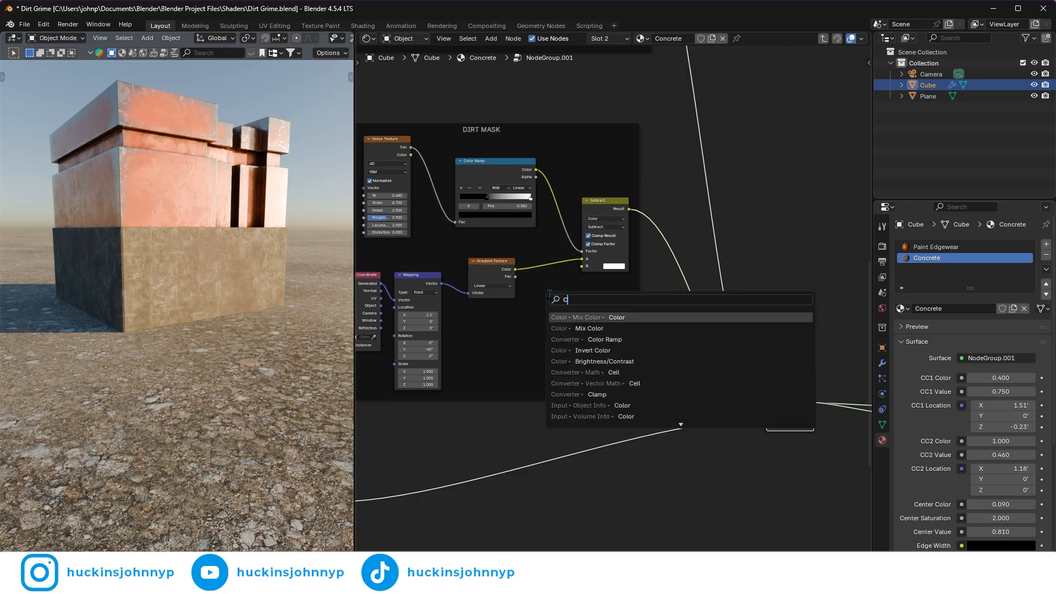
{"action": "left_click", "coordinate": [590, 327]}
{"action": "left_click", "coordinate": [576, 312]}
{"action": "scroll", "coordinate": [566, 318], "scroll_direction": "up", "scroll_amount": 5}
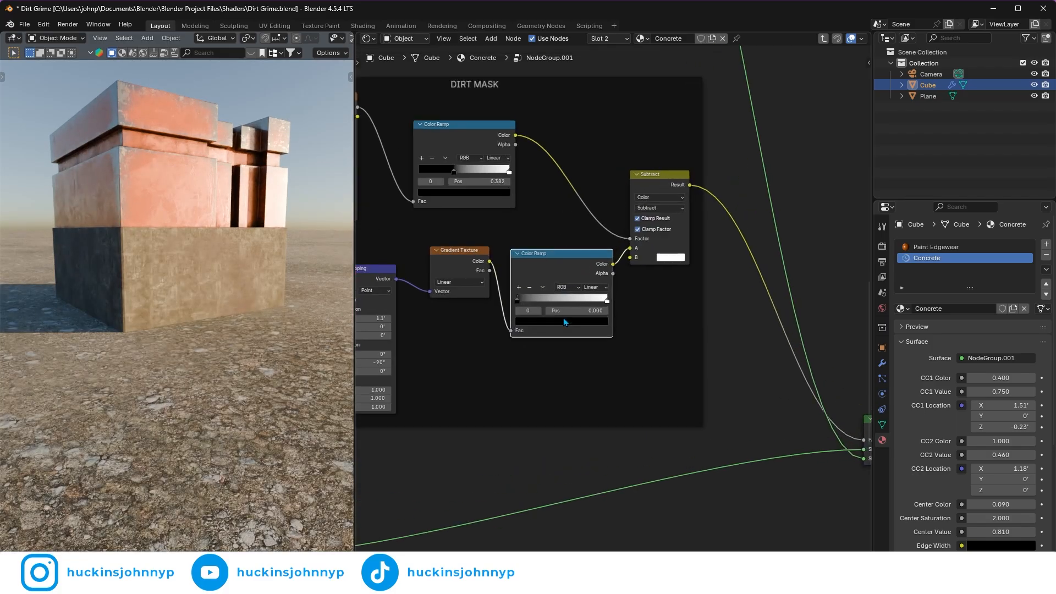
Step: Pull the gradient Color Ramp's white stop close to its black stop and move the noise Color Ramp's white stop inward
{"action": "left_click", "coordinate": [550, 265], "text": "ctrl+shift"}
{"action": "left_click_drag", "start_coordinate": [602, 302], "coordinate": [589, 301]}
{"action": "left_click_drag", "start_coordinate": [597, 306], "coordinate": [506, 308]}
{"action": "middle_click_drag", "start_coordinate": [428, 154], "coordinate": [425, 192]}
{"action": "left_click_drag", "start_coordinate": [425, 193], "coordinate": [419, 192]}
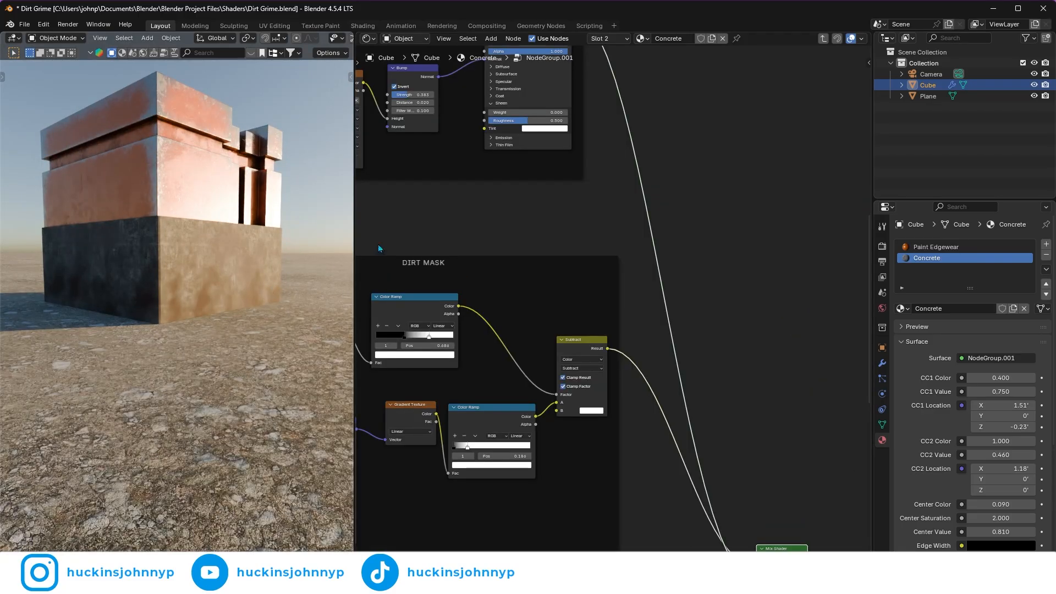
{"action": "middle_click_drag", "start_coordinate": [262, 341], "coordinate": [233, 340]}
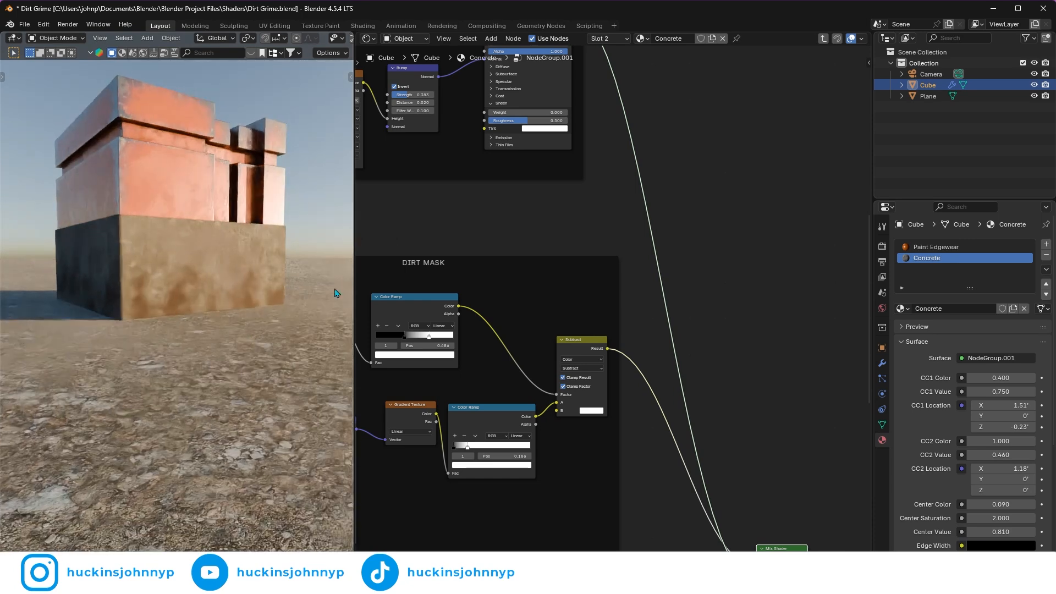
Step: Connect the existing Texture Coordinate node beside Concrete 2 to the DIRT frame's Mapping node and check the dirt texture on the cube's base
{"action": "middle_click_drag", "start_coordinate": [651, 166], "coordinate": [697, 356]}
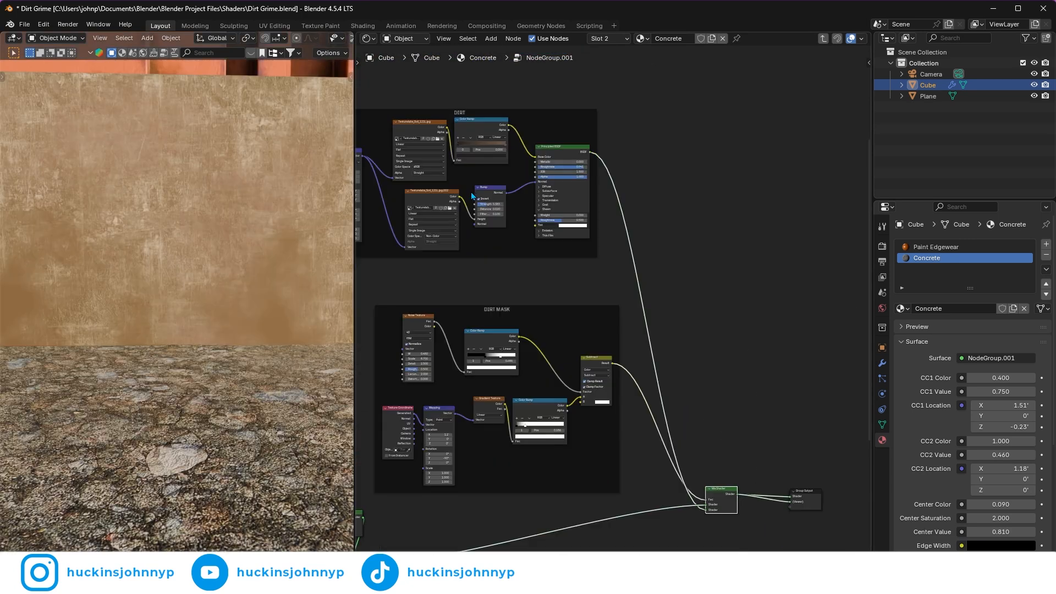
{"action": "scroll", "coordinate": [462, 172], "scroll_direction": "up", "scroll_amount": 4}
{"action": "scroll", "coordinate": [463, 172], "scroll_direction": "up", "scroll_amount": 3}
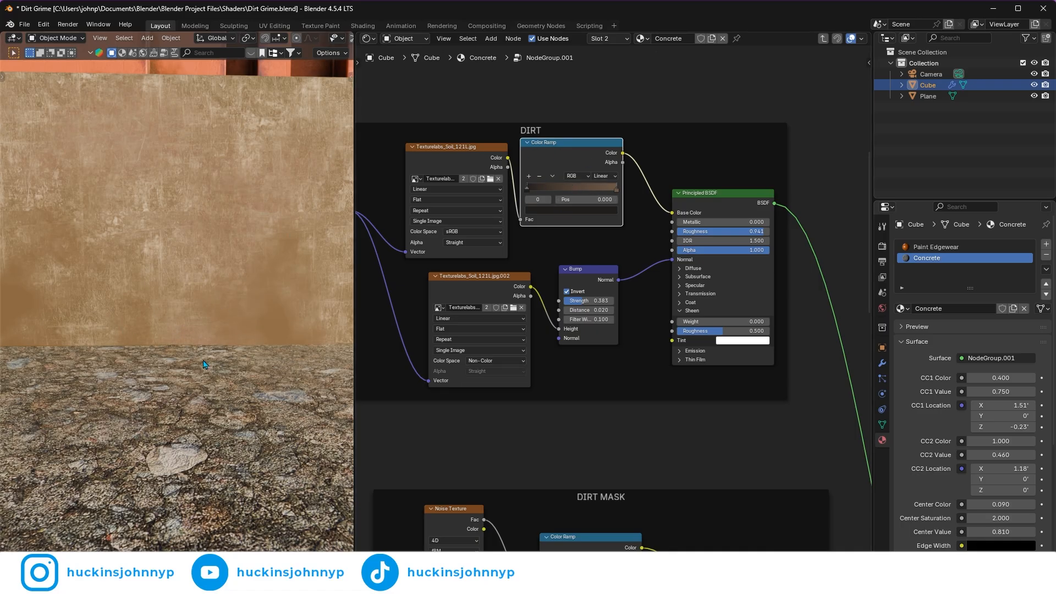
{"action": "scroll", "coordinate": [581, 290], "scroll_direction": "down", "scroll_amount": 4}
{"action": "middle_click_drag", "start_coordinate": [478, 311], "coordinate": [685, 271]}
{"action": "scroll", "coordinate": [624, 290], "scroll_direction": "down", "scroll_amount": 3}
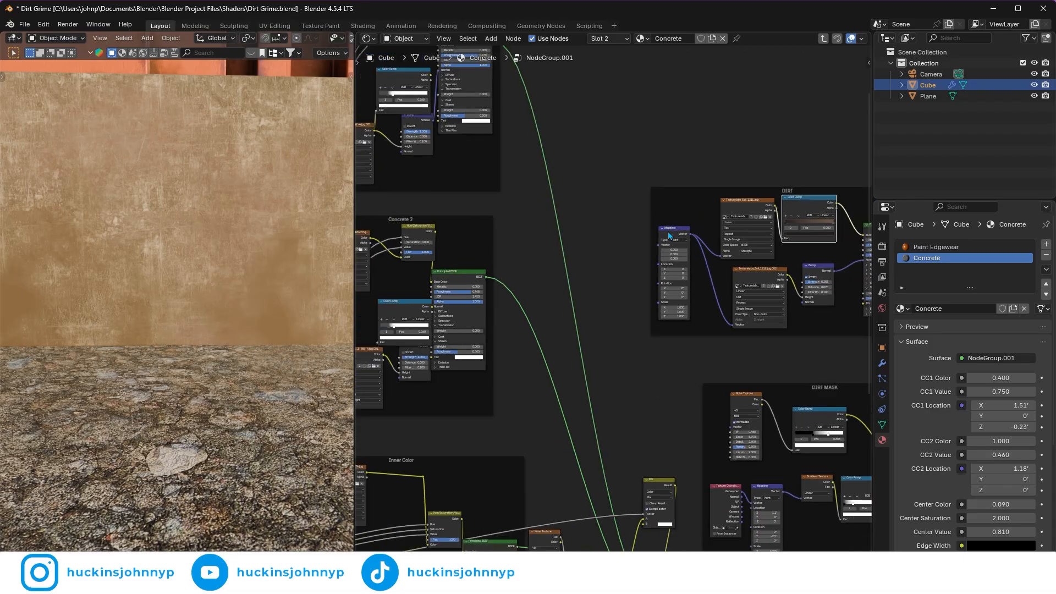
{"action": "middle_click_drag", "start_coordinate": [532, 340], "coordinate": [755, 267]}
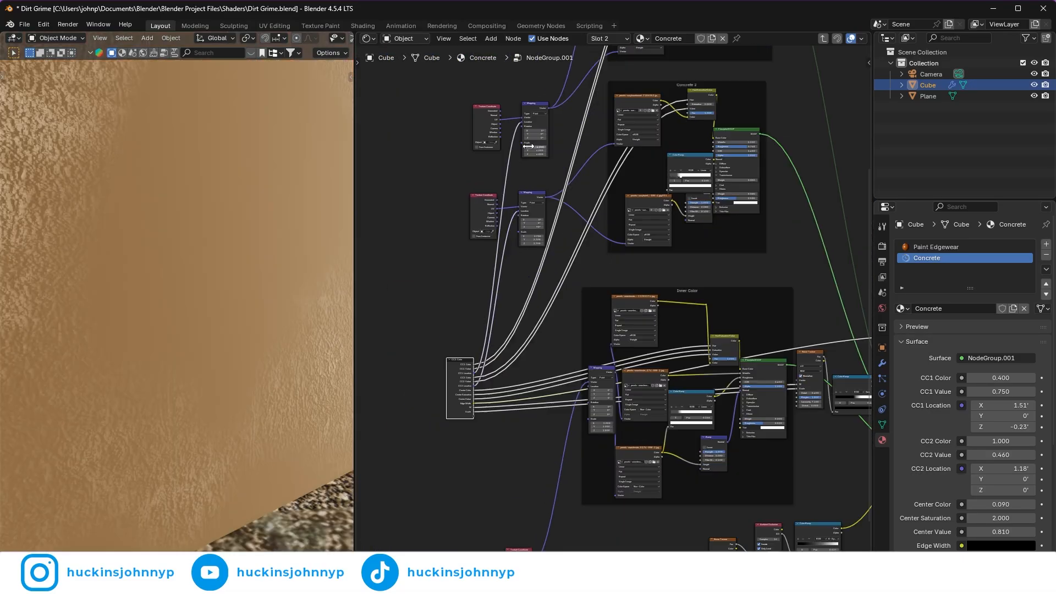
{"action": "middle_click_drag", "start_coordinate": [511, 126], "coordinate": [445, 234]}
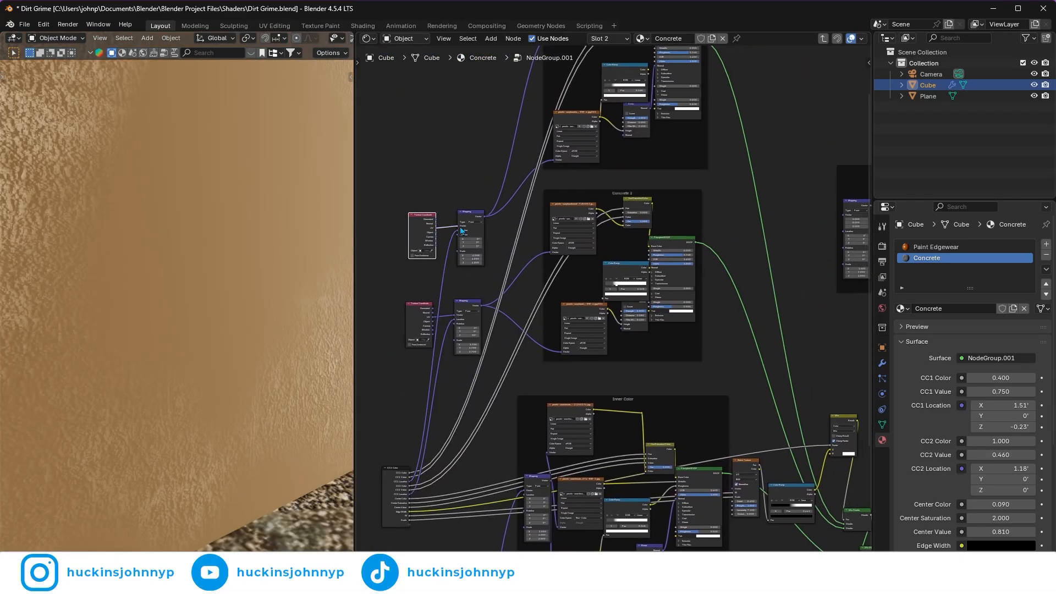
{"action": "left_click_drag", "start_coordinate": [804, 243], "coordinate": [828, 217]}
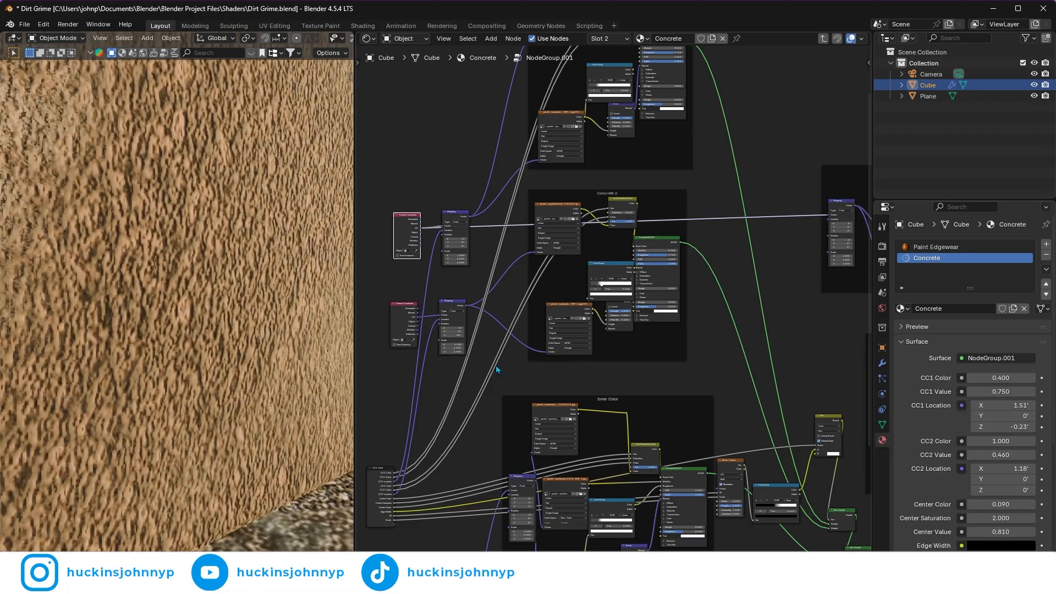
{"action": "scroll", "coordinate": [161, 269], "scroll_direction": "down", "scroll_amount": 5}
{"action": "scroll", "coordinate": [188, 308], "scroll_direction": "up", "scroll_amount": 6}
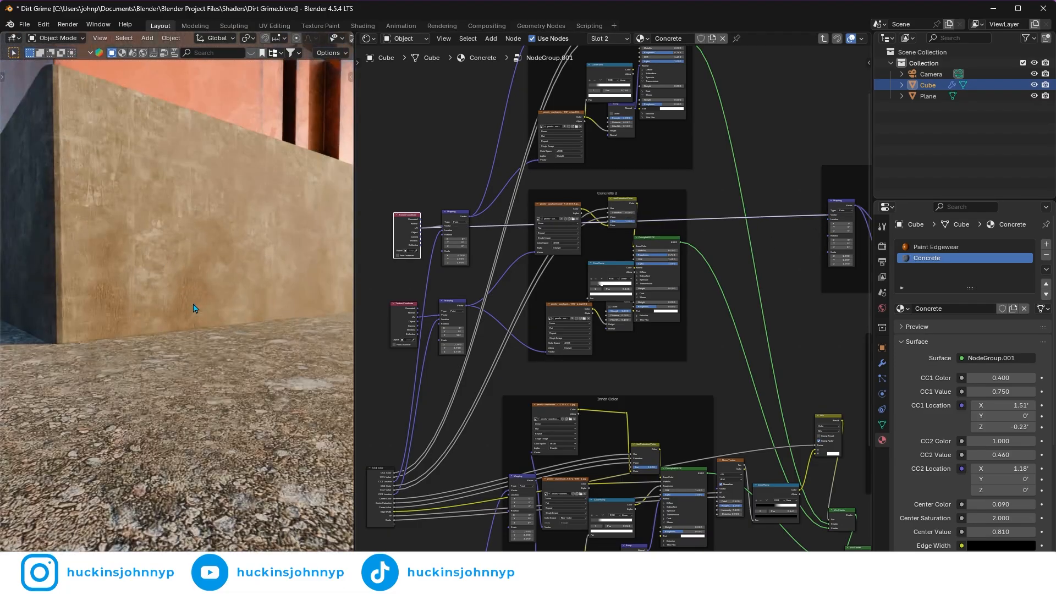